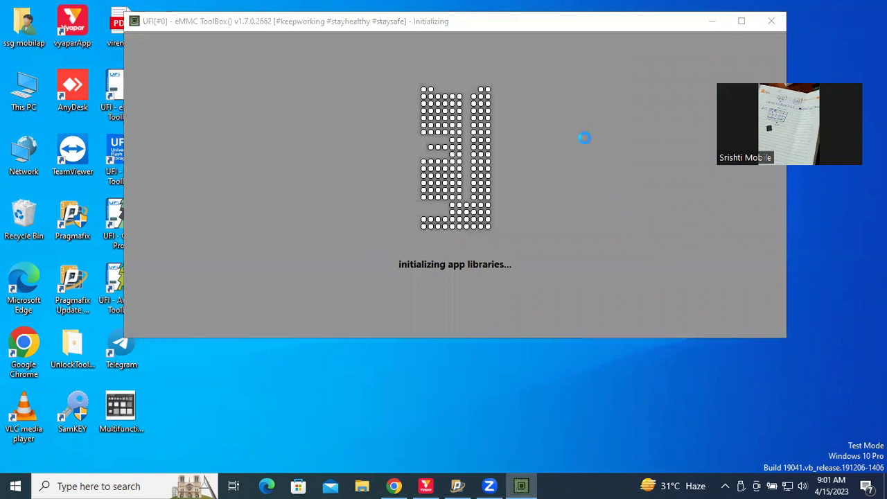
- Dismiss the backup directory error and keep C:\UFI\files\eMMC as the eMMC dump/backup location in the settings
click(186, 25)
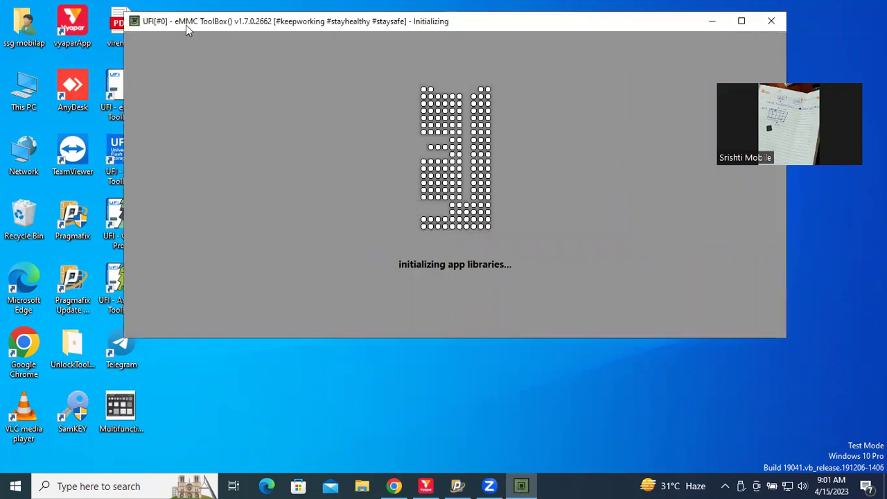
drag(183, 36, 154, 109)
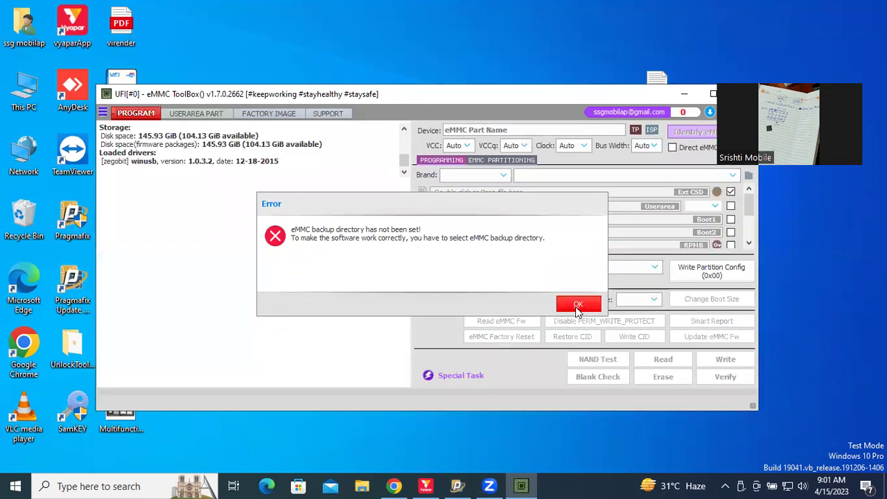
click(578, 306)
click(578, 305)
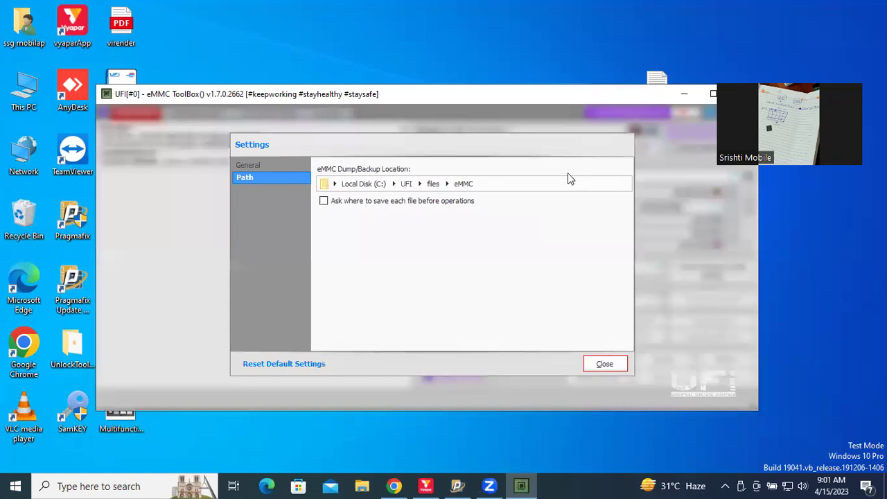
click(605, 365)
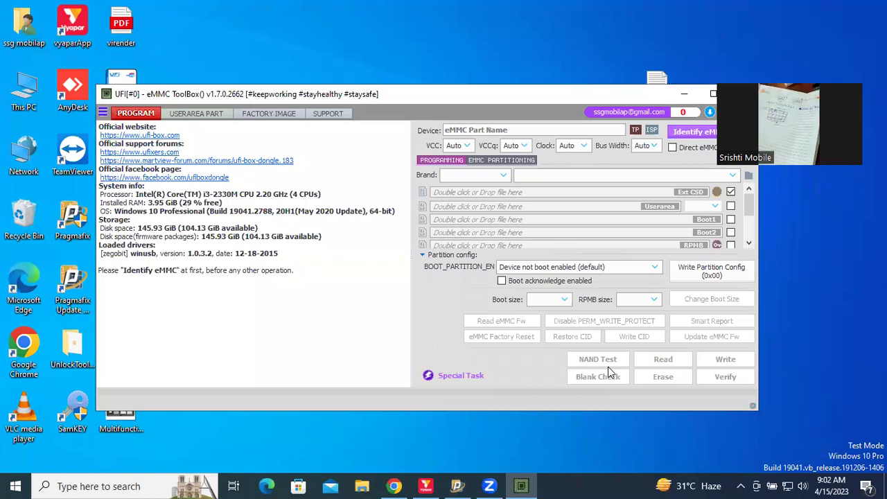
- Identify the connected eMMC chip and show its user area partitions
click(680, 131)
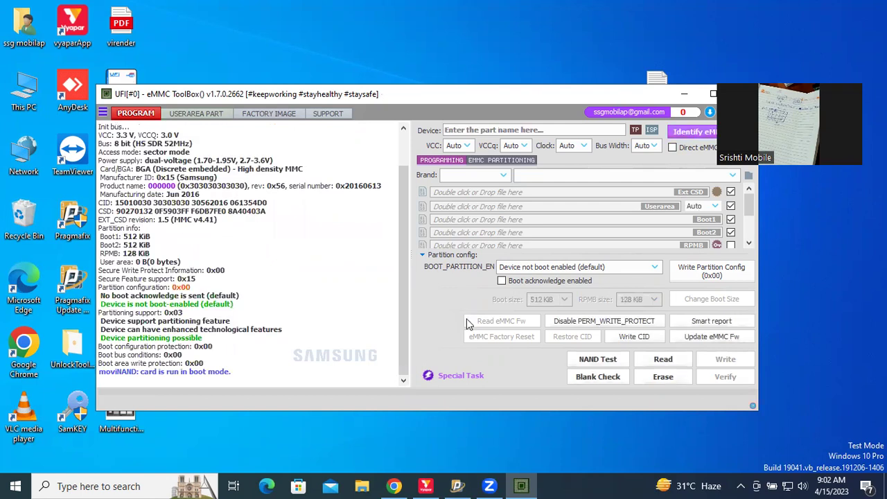
click(214, 116)
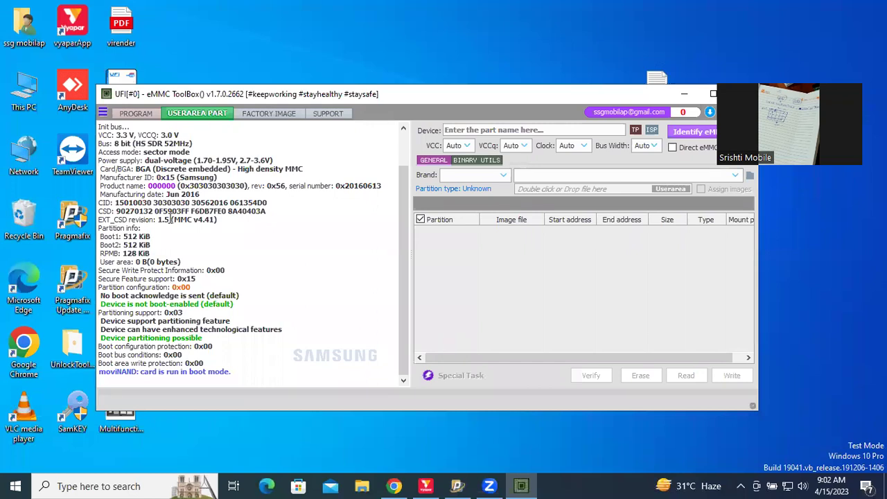
- Switch to File Explorer and look through the Downloads folder for phone firmware files
click(10, 101)
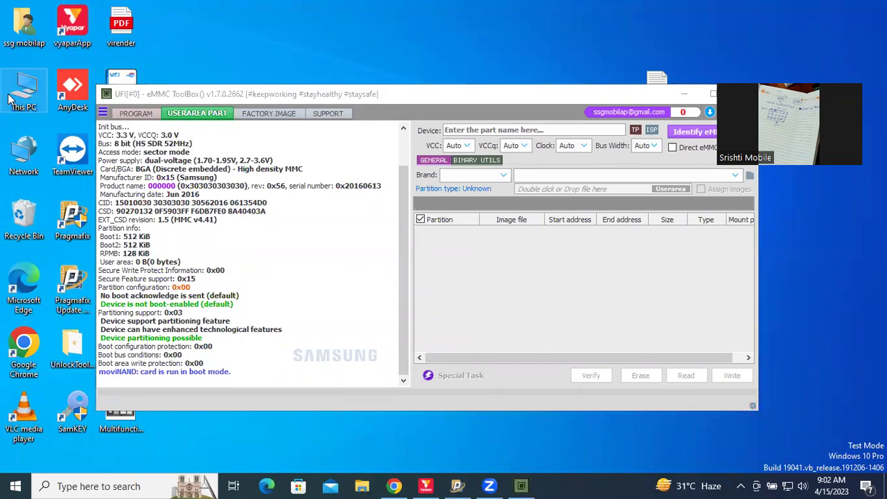
double_click(10, 100)
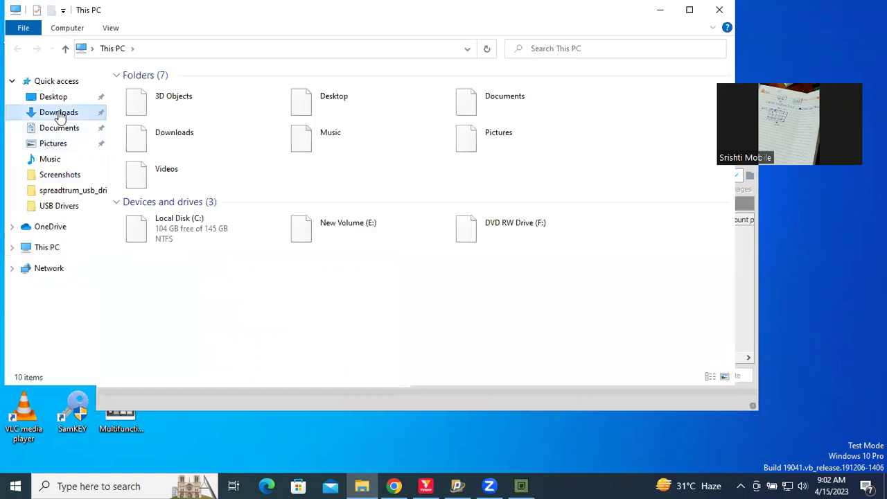
click(61, 115)
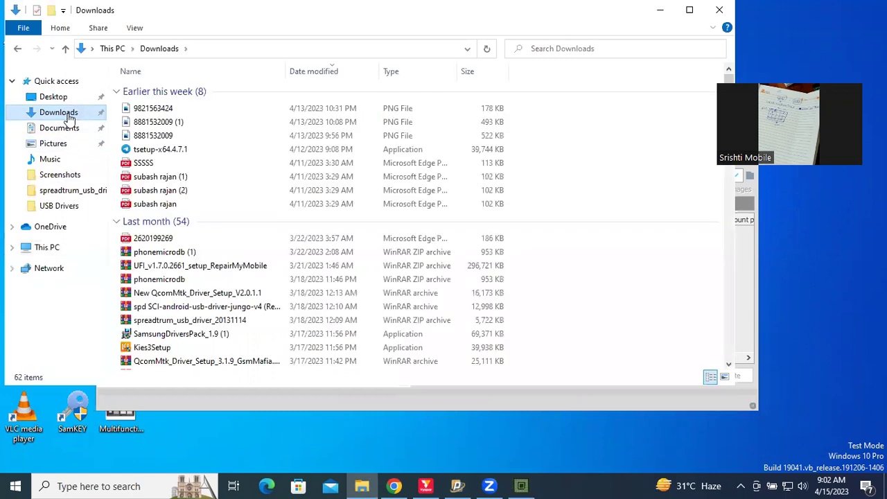
scroll(181, 208, down, 7)
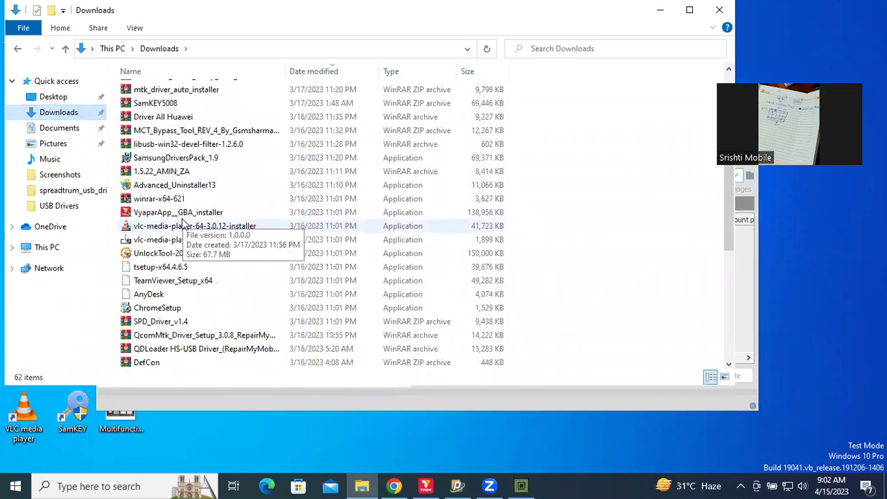
scroll(183, 223, down, 10)
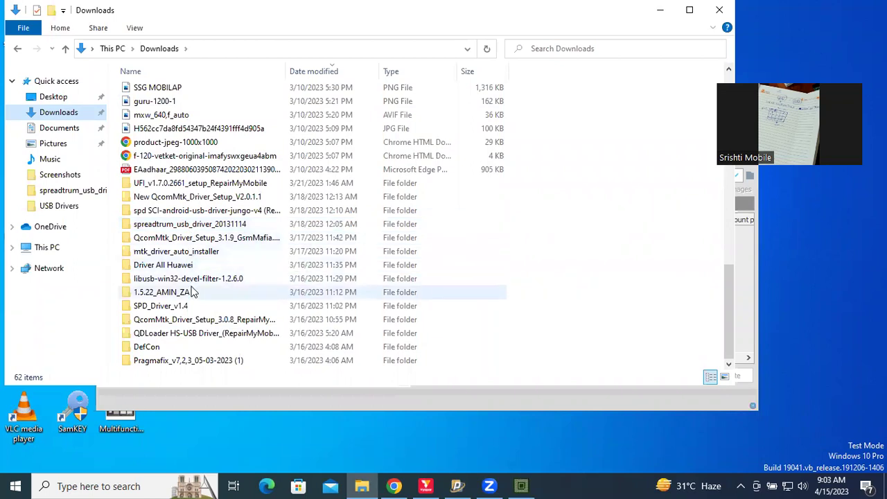
scroll(193, 291, up, 1)
scroll(192, 291, up, 1)
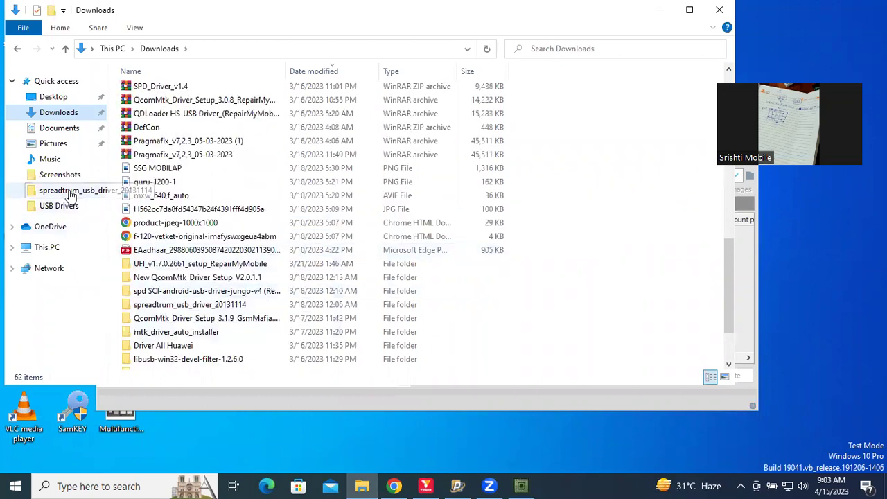
- Open New folder on the New Volume (E:) drive and examine the firmware files in it
click(49, 247)
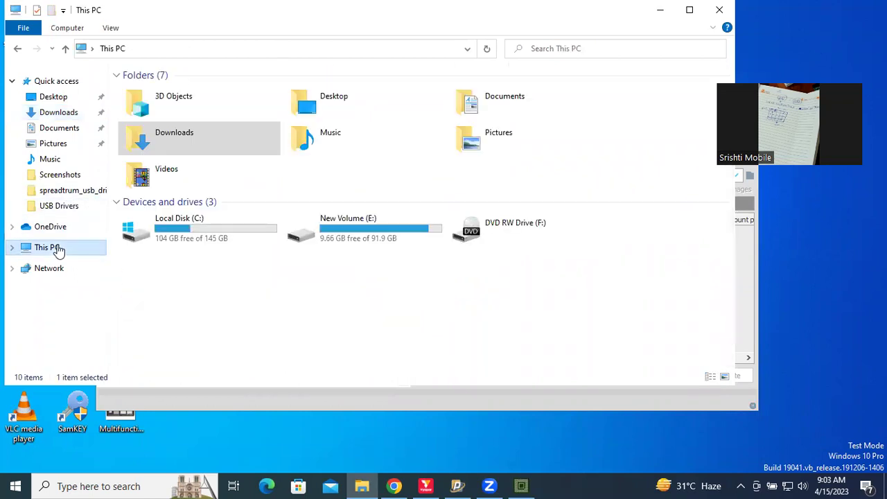
click(358, 228)
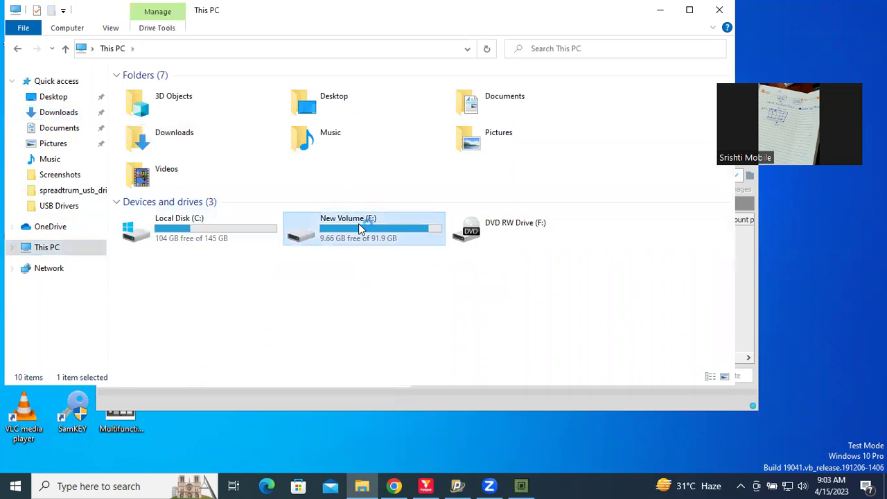
double_click(359, 225)
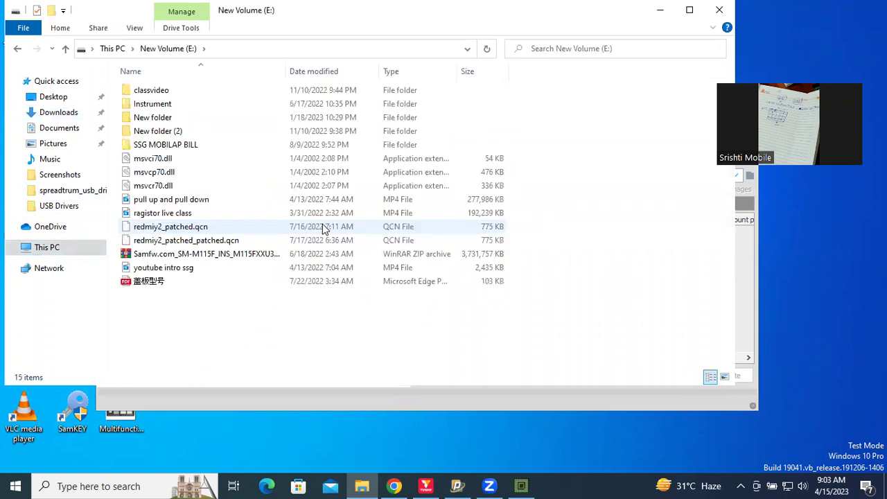
double_click(172, 122)
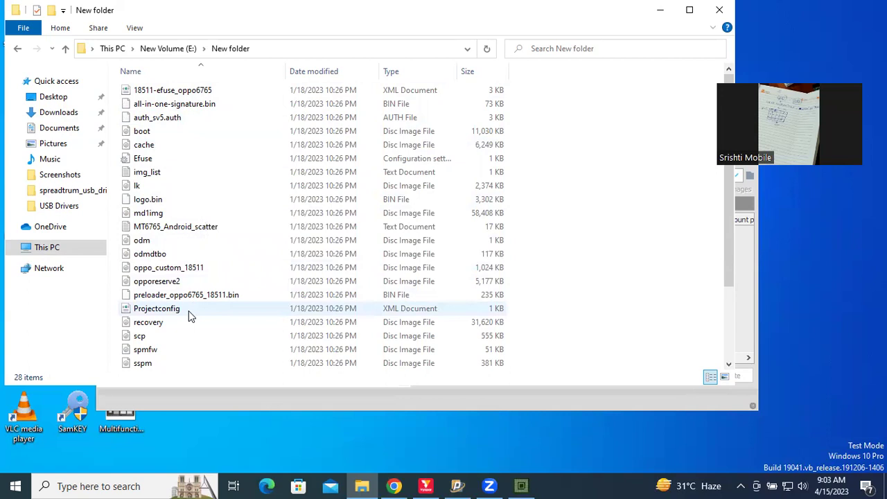
scroll(190, 315, down, 3)
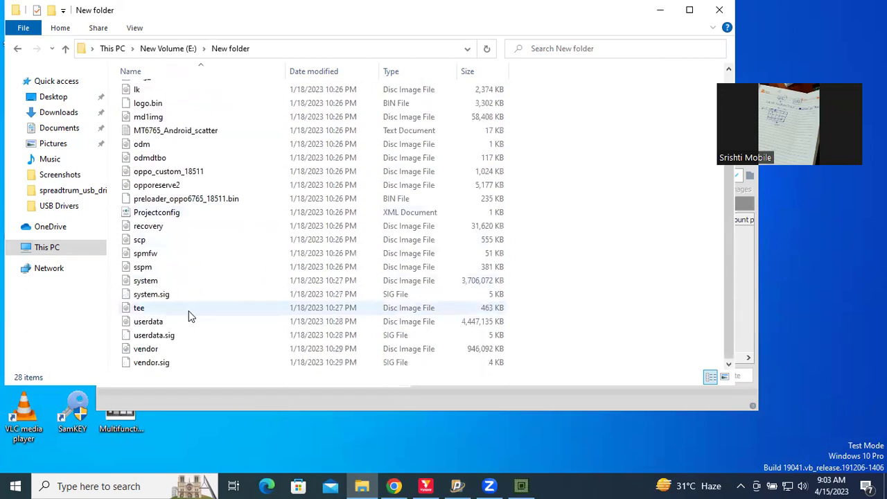
scroll(189, 310, up, 3)
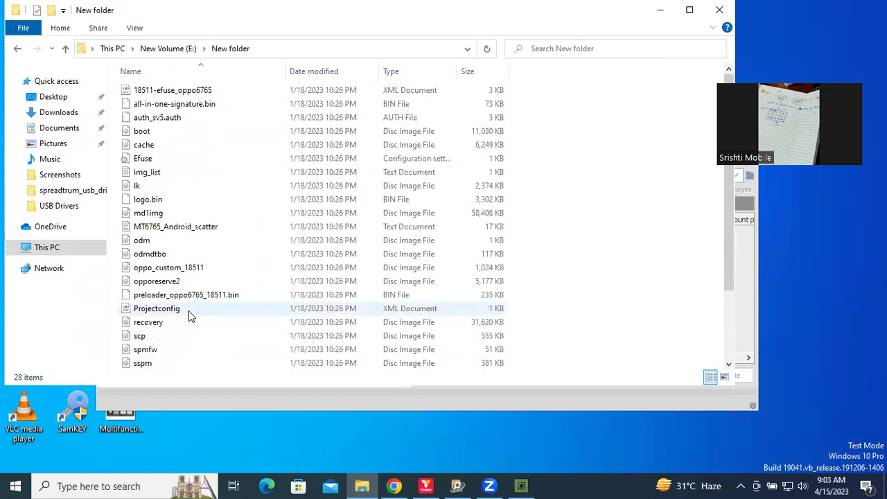
- Check New folder (2) and Instrument\Device Manager on the E: drive for firmware, and return to New folder
click(17, 49)
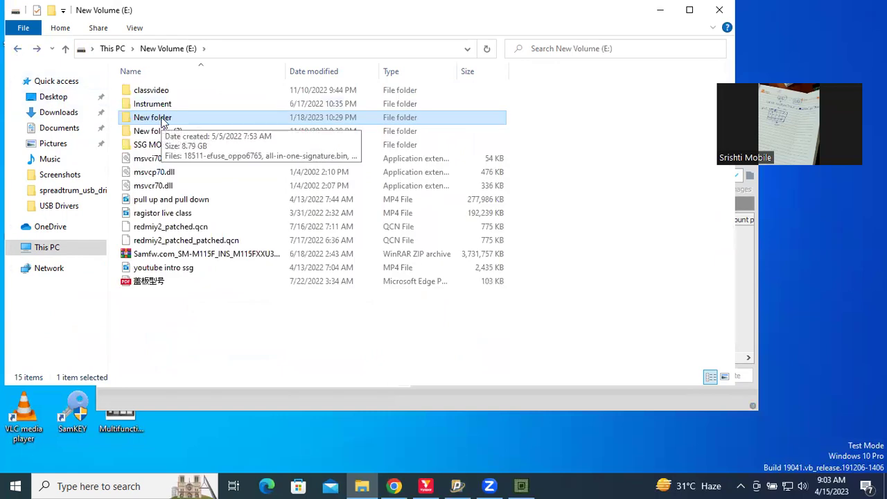
double_click(164, 131)
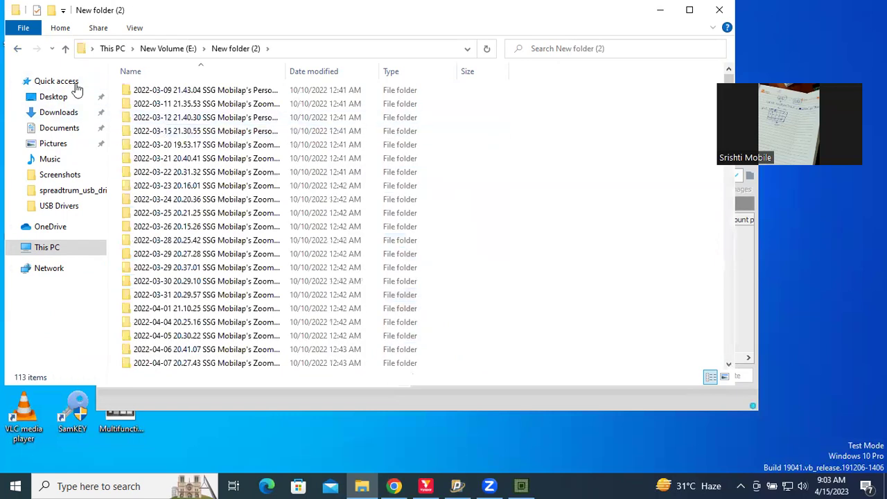
click(17, 48)
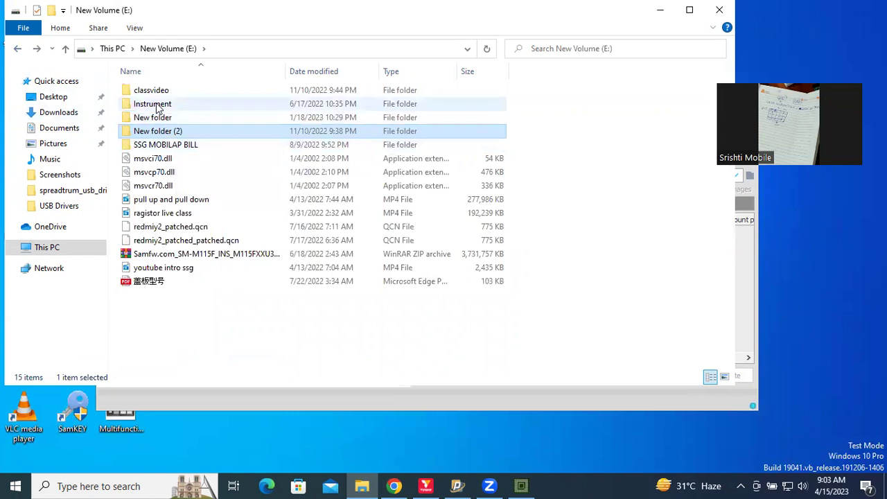
double_click(156, 104)
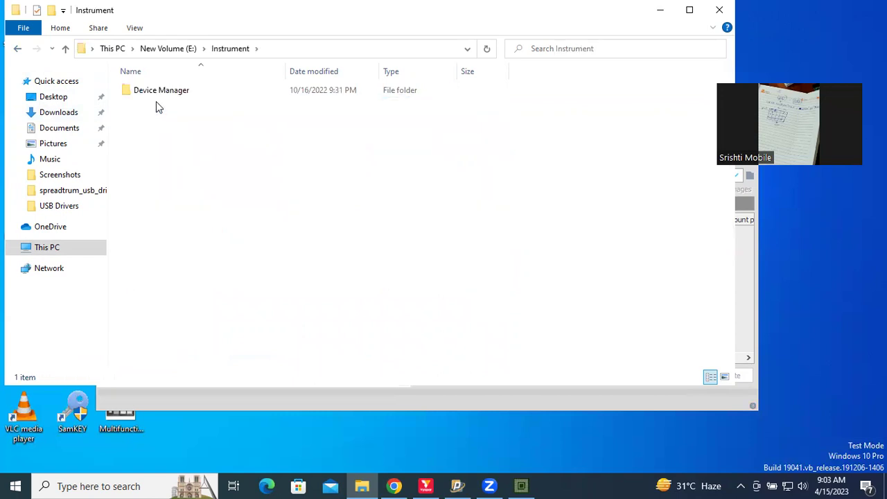
double_click(157, 91)
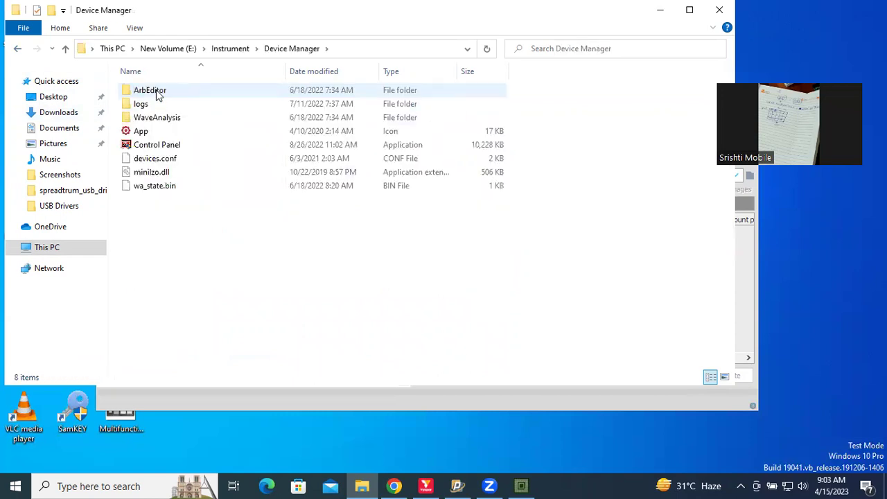
click(17, 50)
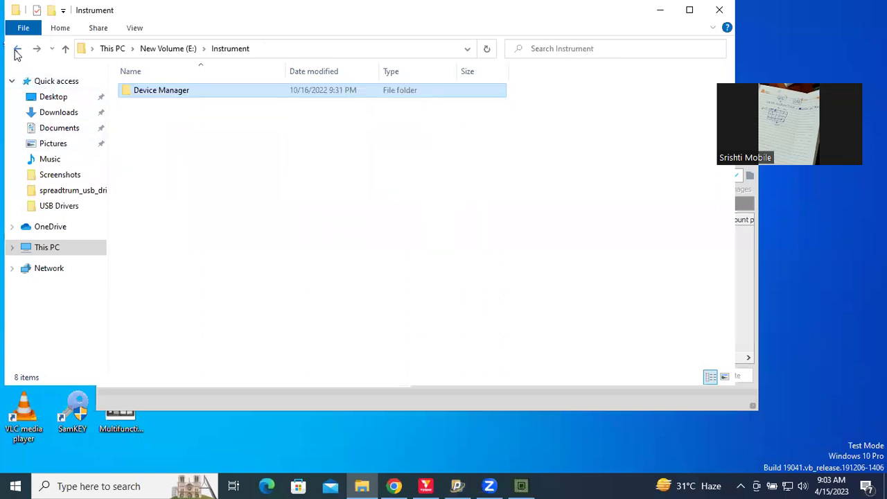
click(18, 50)
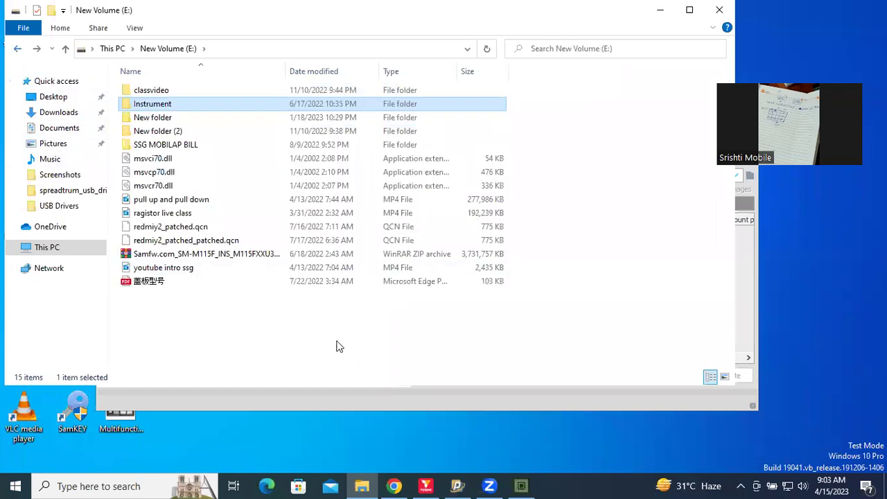
click(167, 122)
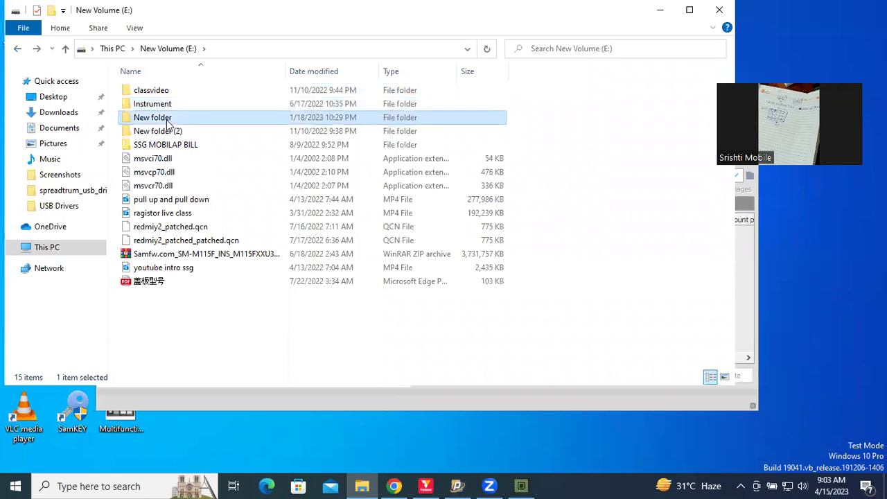
double_click(167, 122)
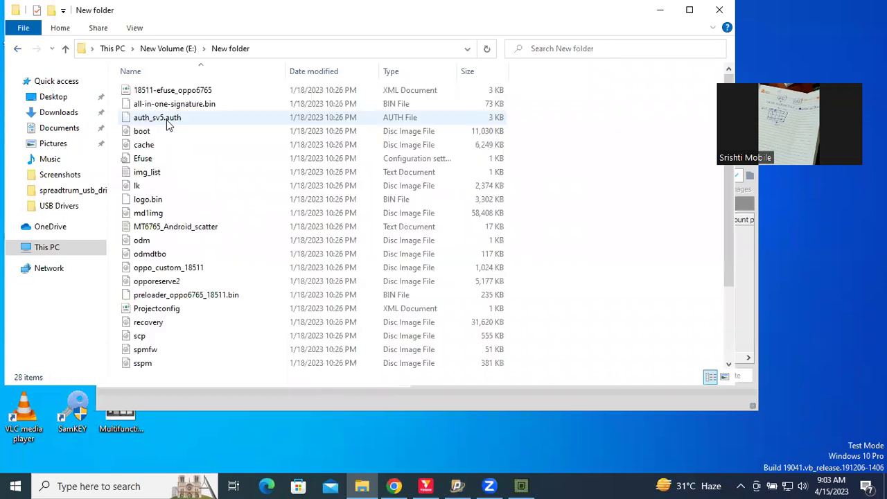
- Switch back to UFI eMMC ToolBox and set the factory image vendor/platform to MediaTek
click(288, 408)
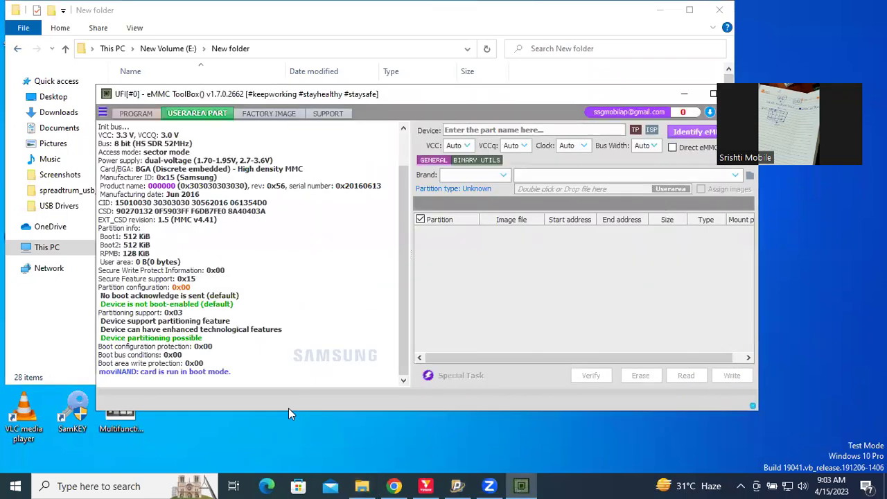
click(273, 115)
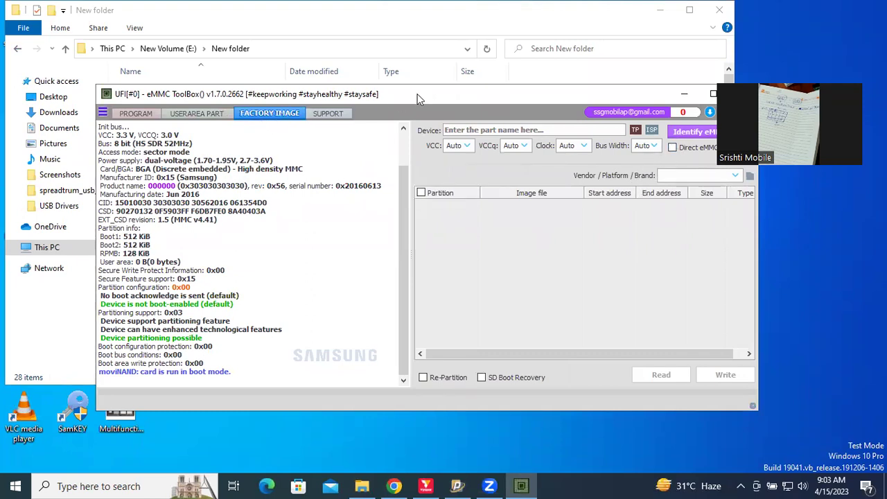
drag(414, 94, 393, 92)
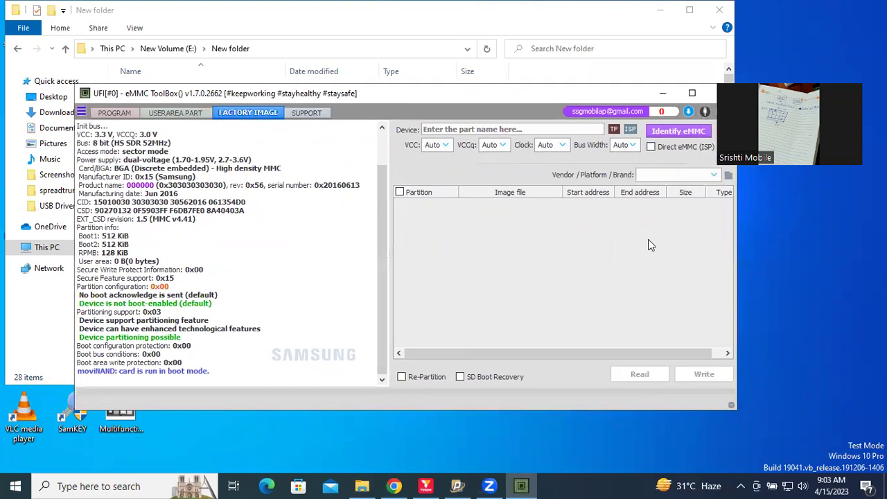
click(682, 174)
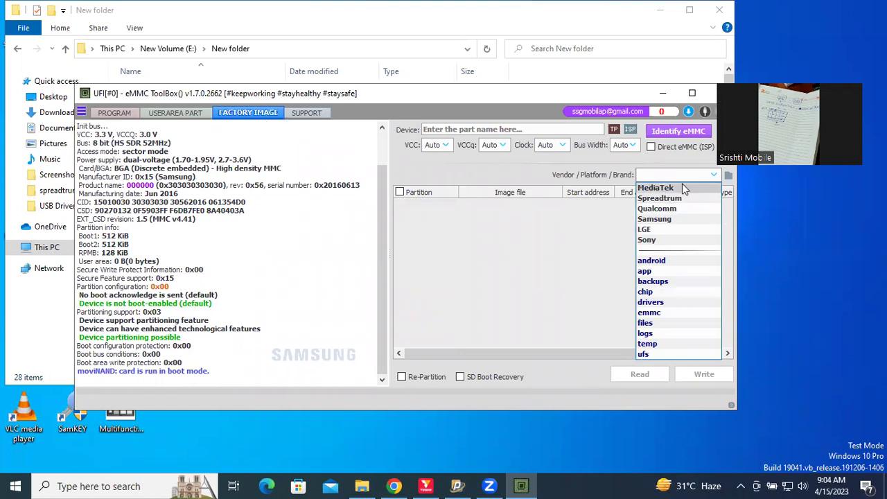
click(662, 190)
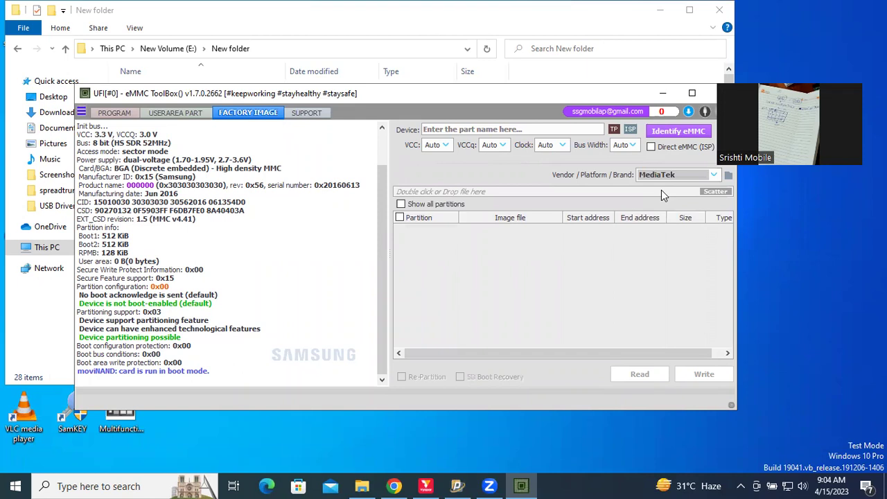
- Load MT6765_Android_scatter.txt from New folder on the New Volume (E:) drive as the factory image
double_click(513, 194)
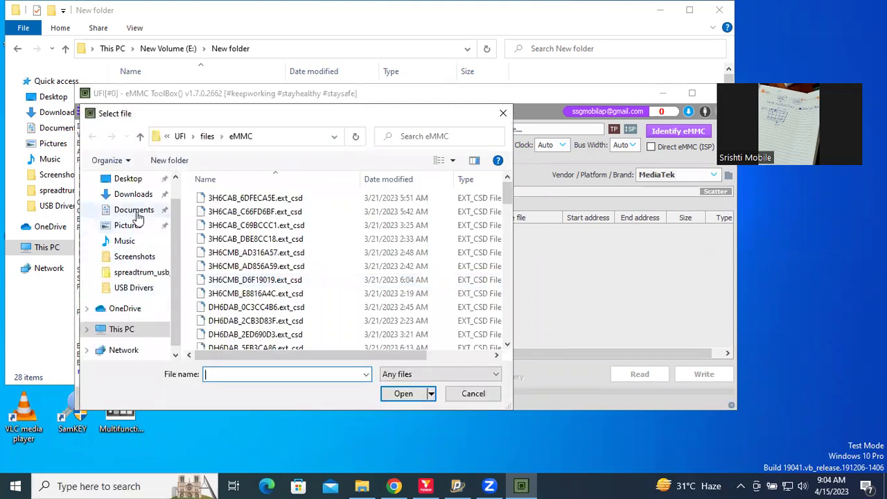
click(130, 336)
scroll(201, 312, down, 3)
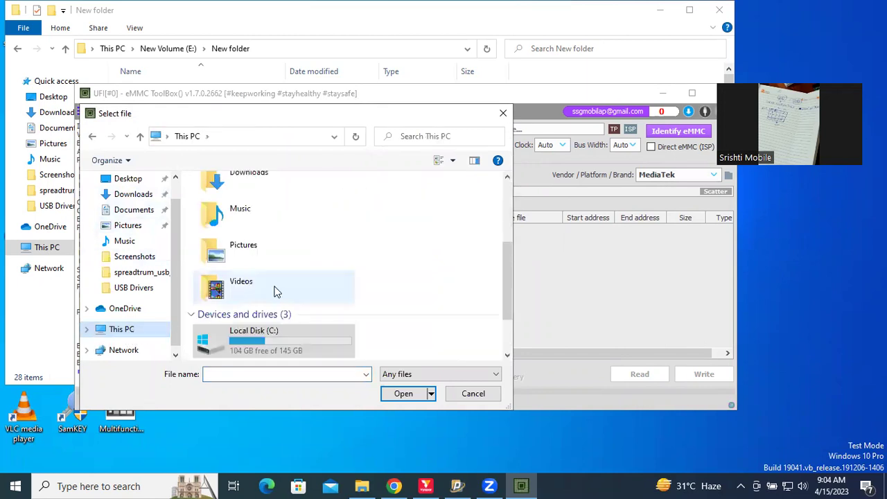
scroll(277, 319, down, 2)
click(276, 319)
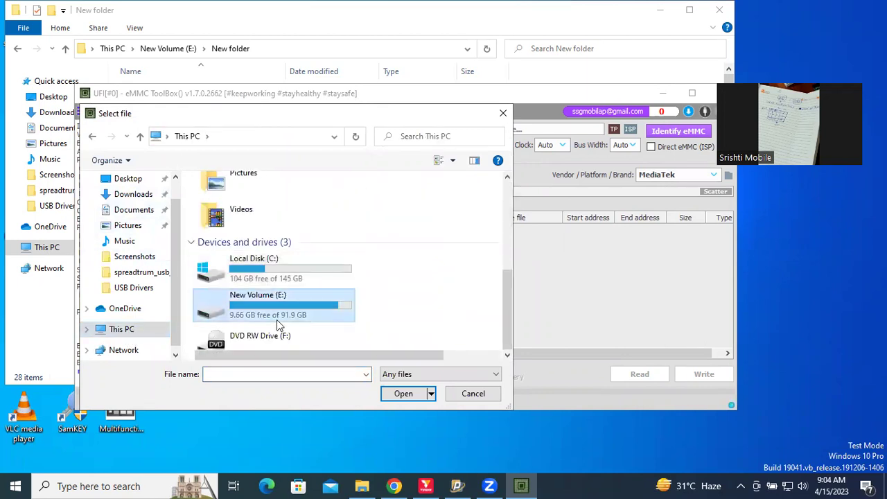
double_click(276, 320)
double_click(222, 225)
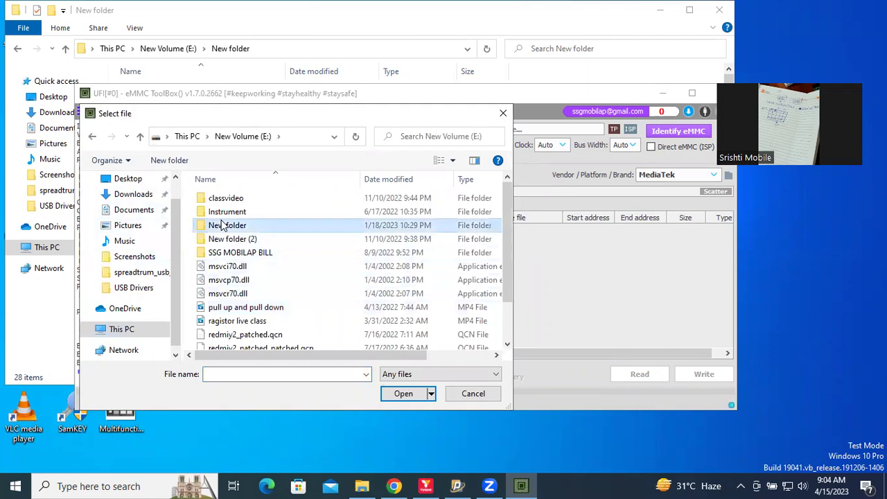
double_click(244, 335)
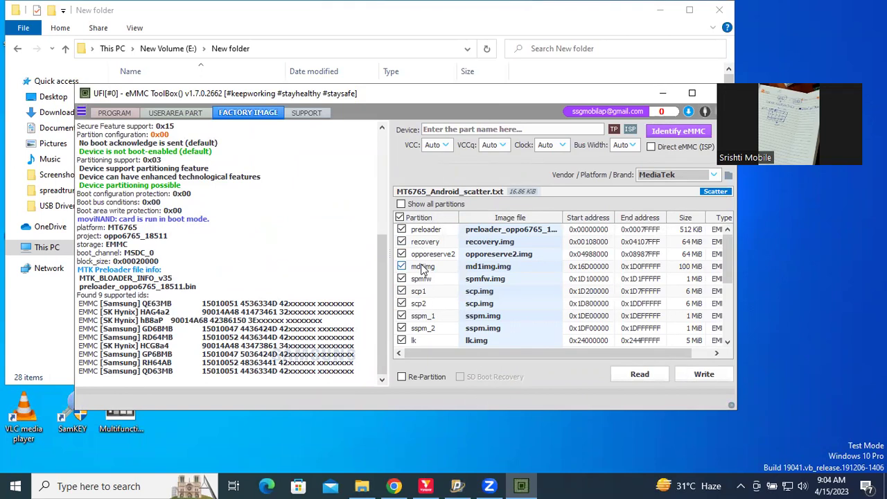
- Examine the partitions, image files, addresses and sizes in the loaded factory image, from preloader to userdata
drag(730, 240, 726, 306)
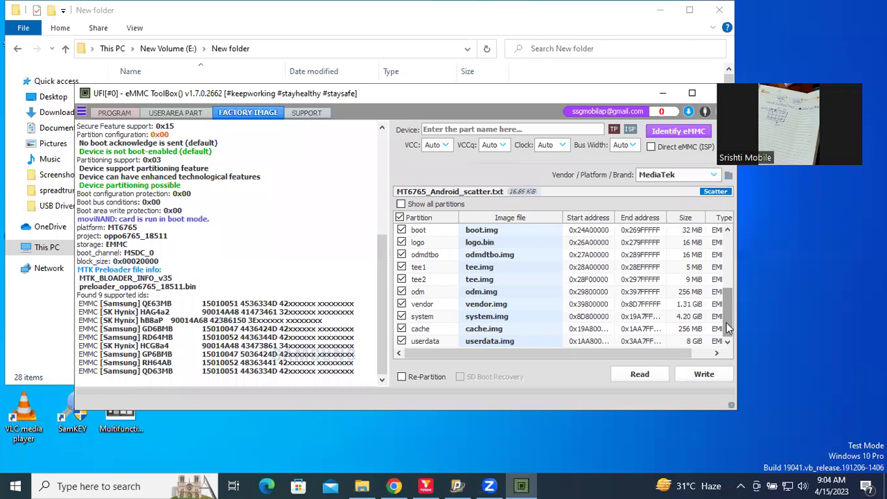
drag(727, 336, 720, 277)
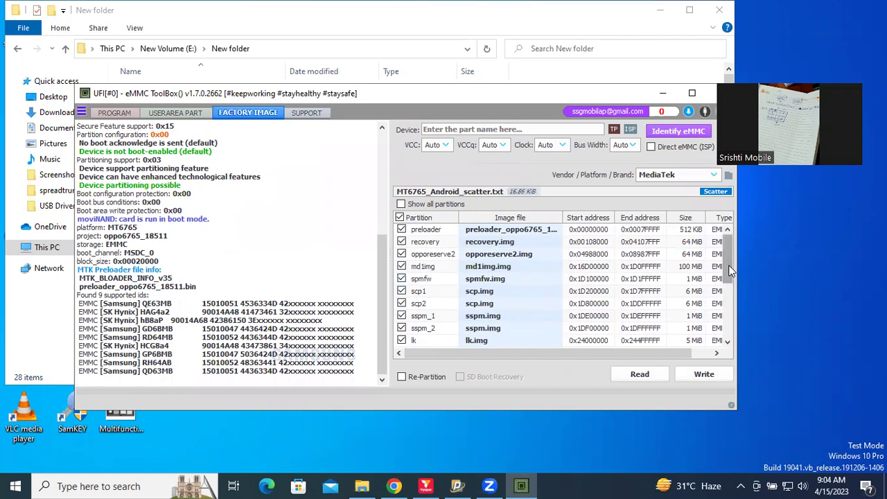
scroll(728, 265, down, 3)
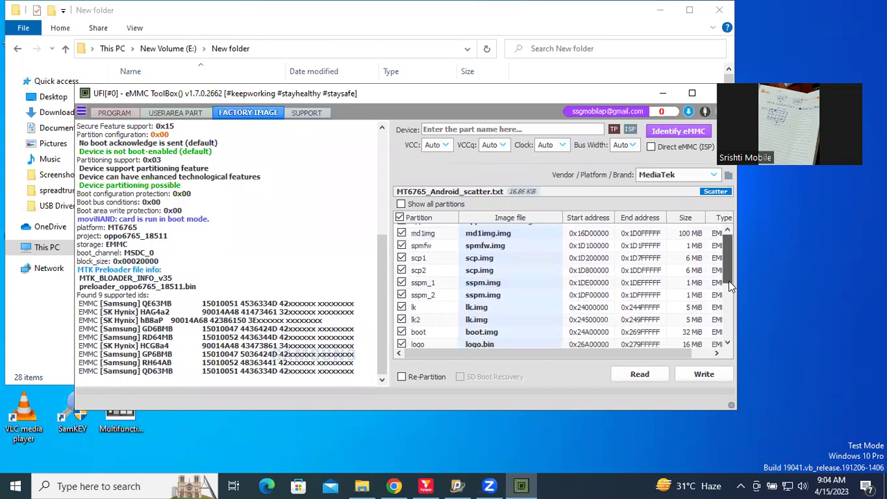
scroll(728, 319, down, 2)
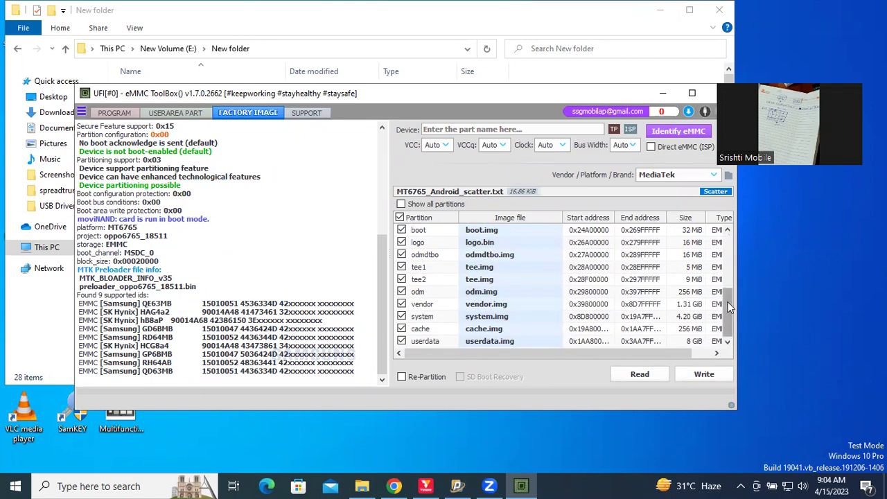
drag(728, 317, 726, 265)
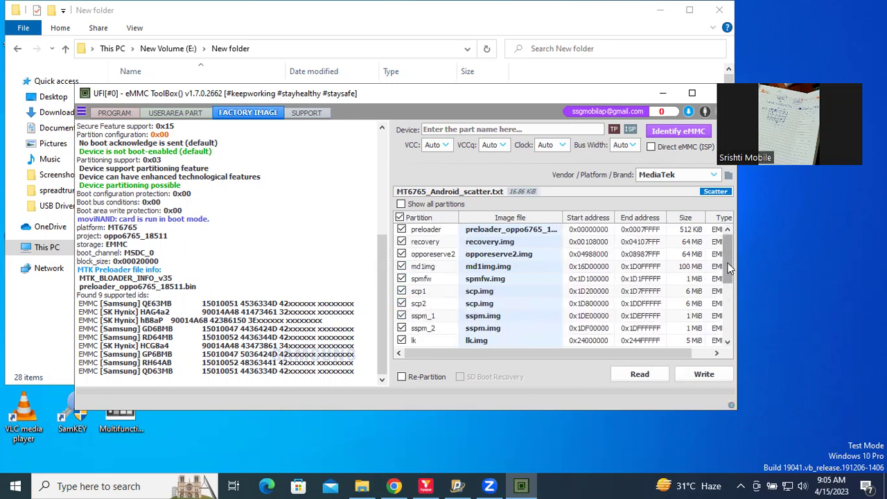
scroll(728, 263, down, 2)
scroll(727, 262, up, 2)
- Check the user area partition view, then return to the factory image and review its partition list again
click(170, 116)
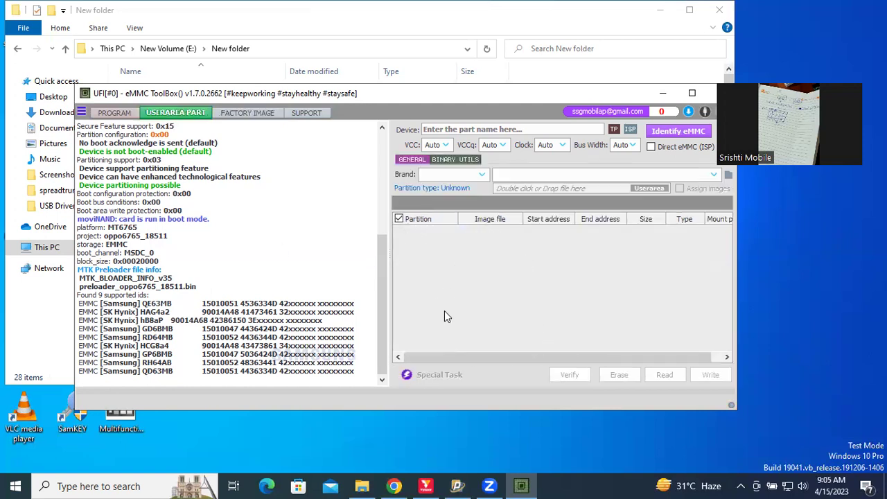
click(241, 117)
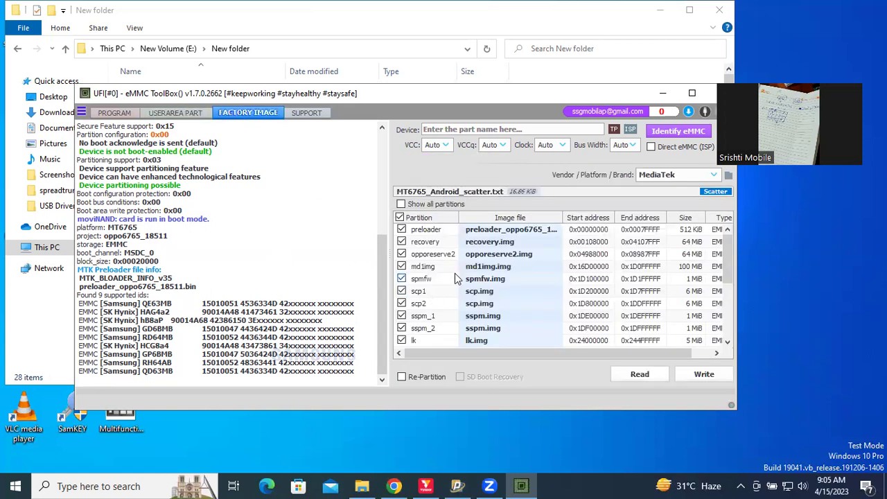
scroll(454, 280, down, 4)
scroll(455, 286, down, 1)
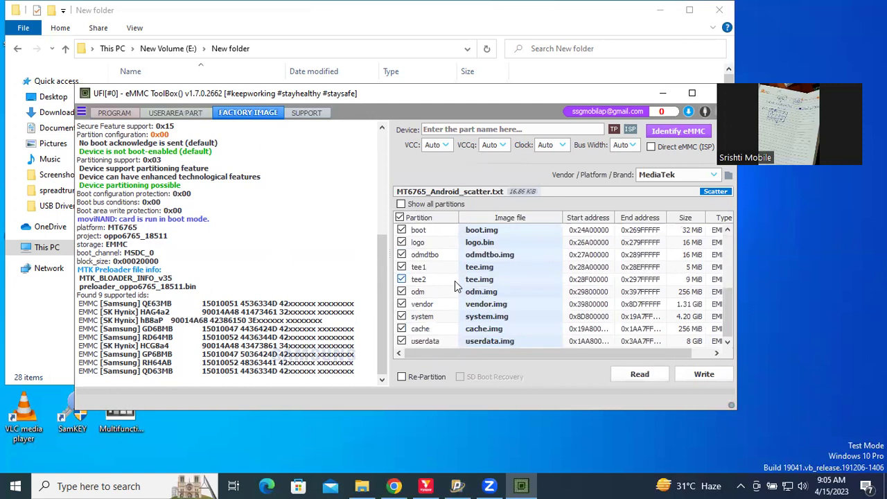
scroll(455, 286, up, 5)
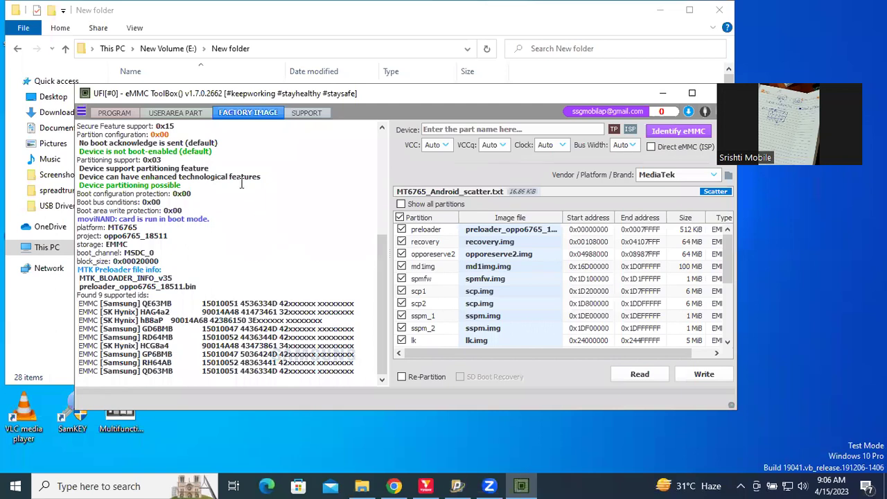
- Return to the user area partition view and identify the connected eMMC, repeating the identification until the chip information is read
click(185, 116)
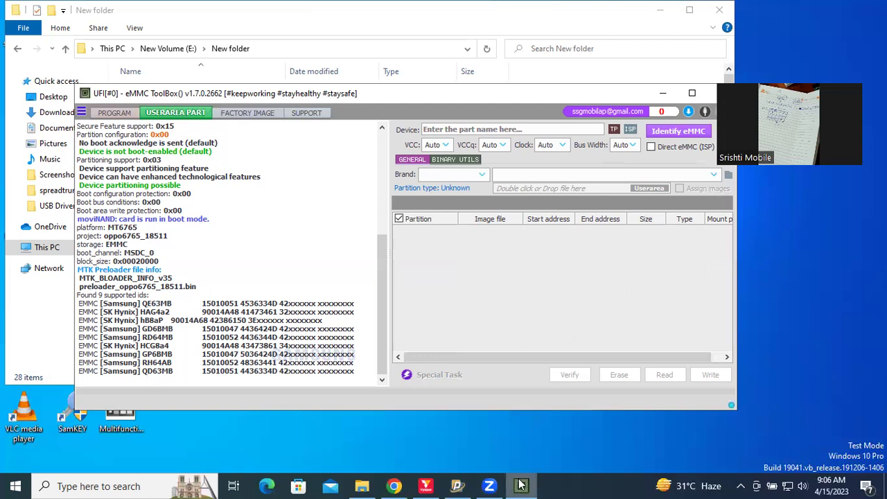
mouse_move(521, 486)
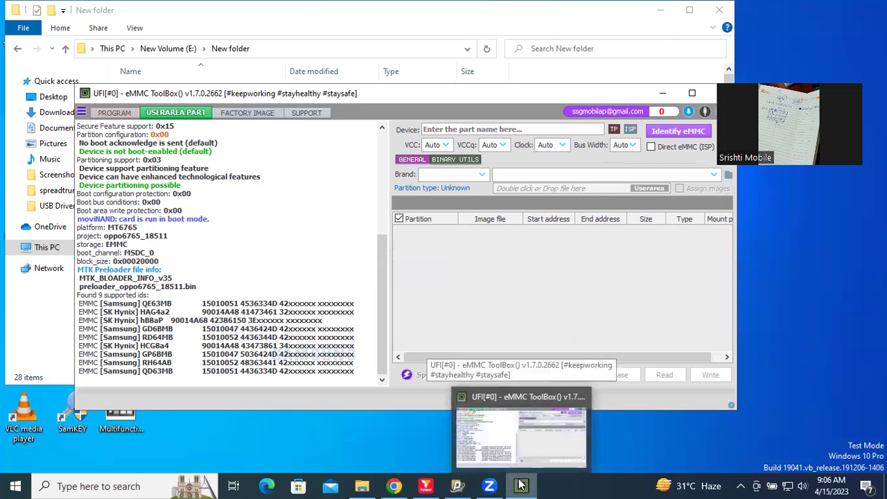
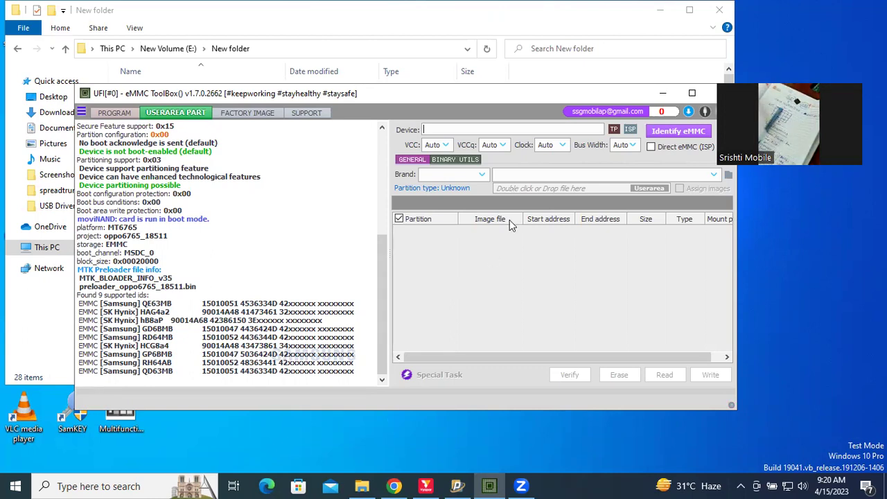
click(669, 132)
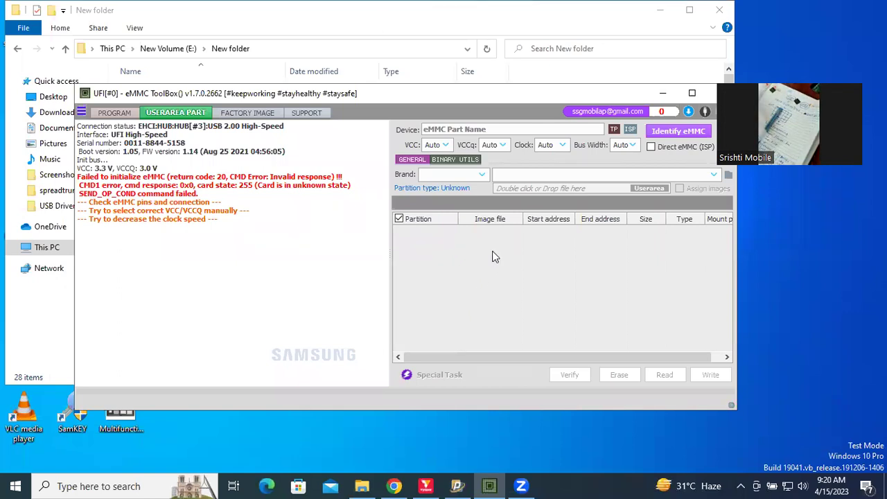
click(667, 131)
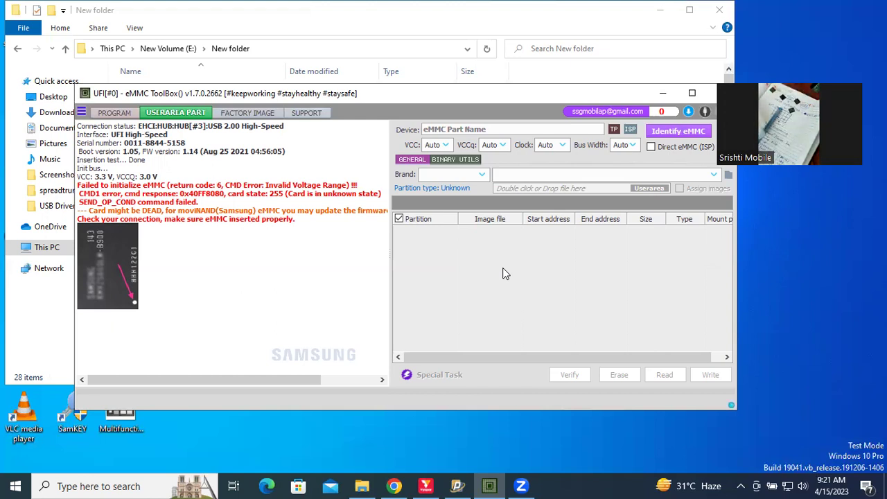
click(651, 135)
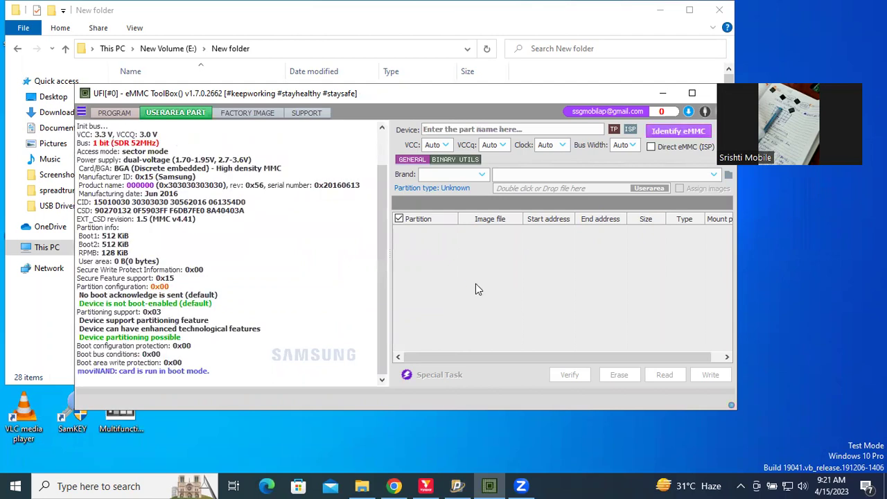
- Review the factory image partitions of MT6765_Android_scatter.txt against the identified chip's information
click(262, 113)
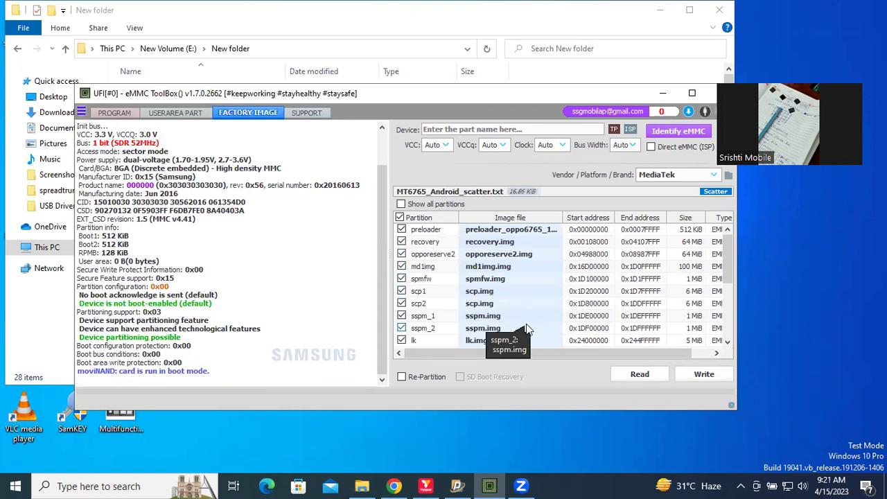
scroll(526, 324, down, 3)
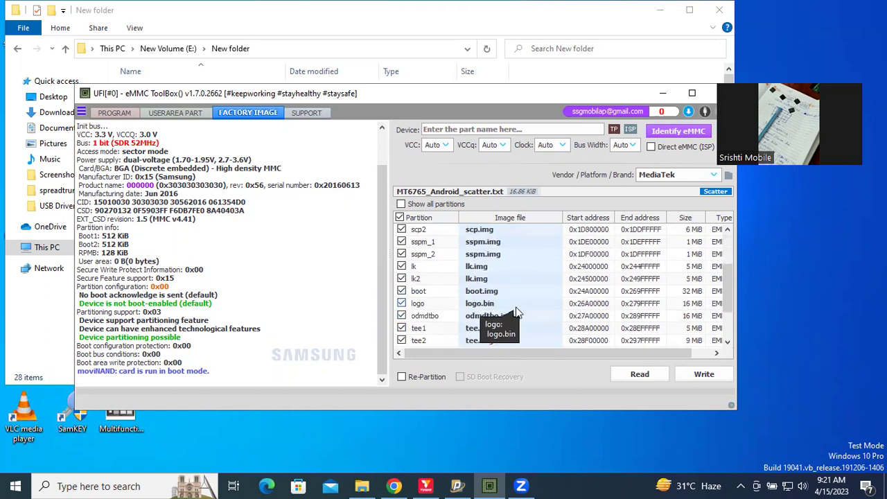
scroll(495, 316, up, 1)
scroll(487, 315, down, 1)
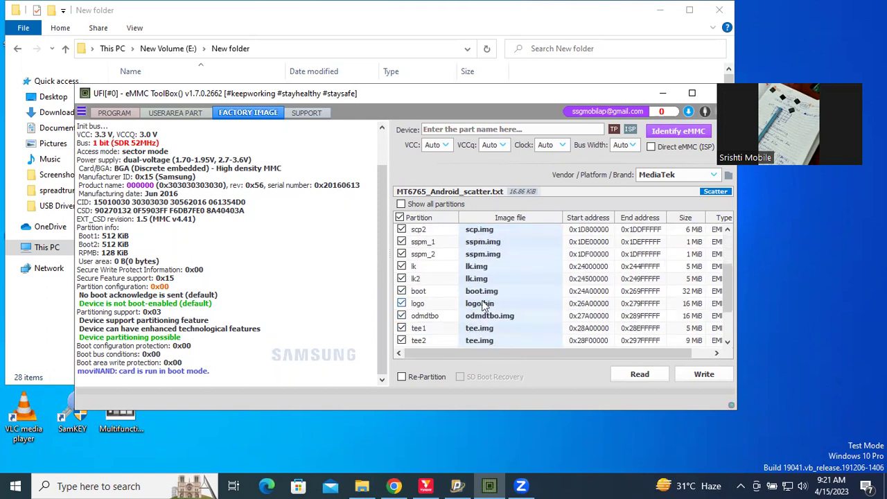
scroll(486, 305, down, 1)
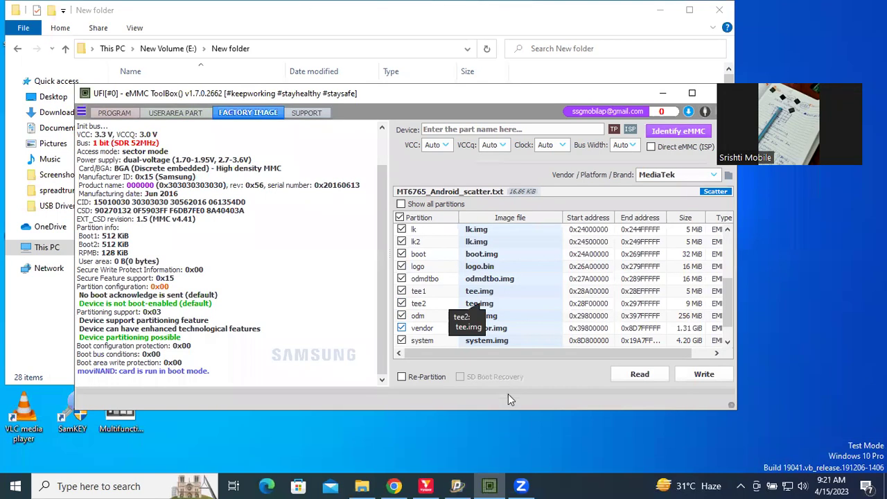
scroll(458, 324, down, 1)
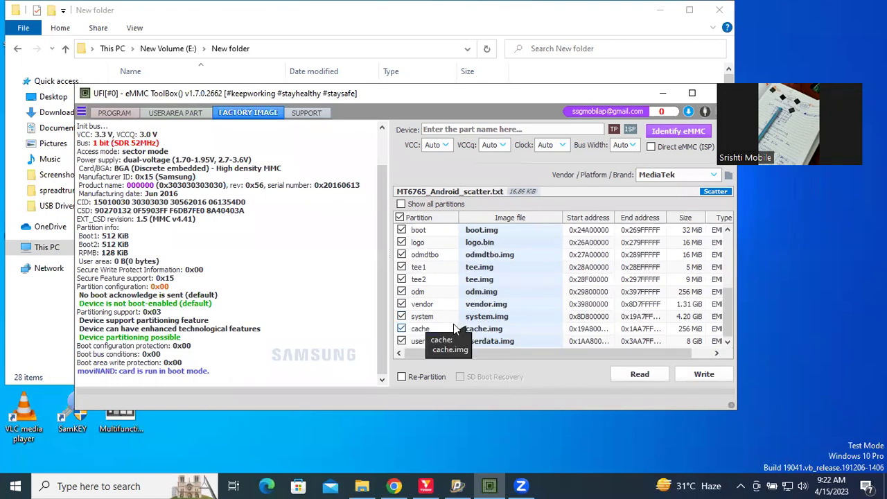
scroll(454, 328, up, 4)
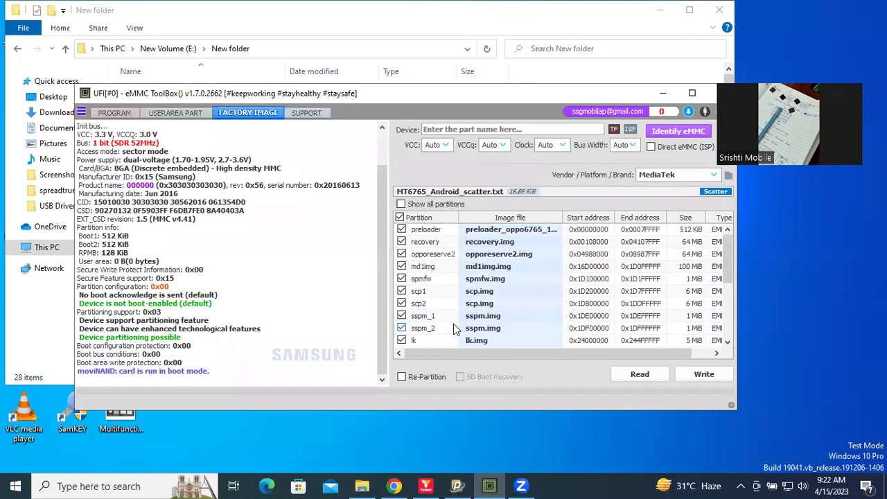
scroll(448, 319, down, 1)
scroll(447, 318, up, 1)
- Go back to the user area partition view and run the eMMC identification again until the chip information is read
click(183, 115)
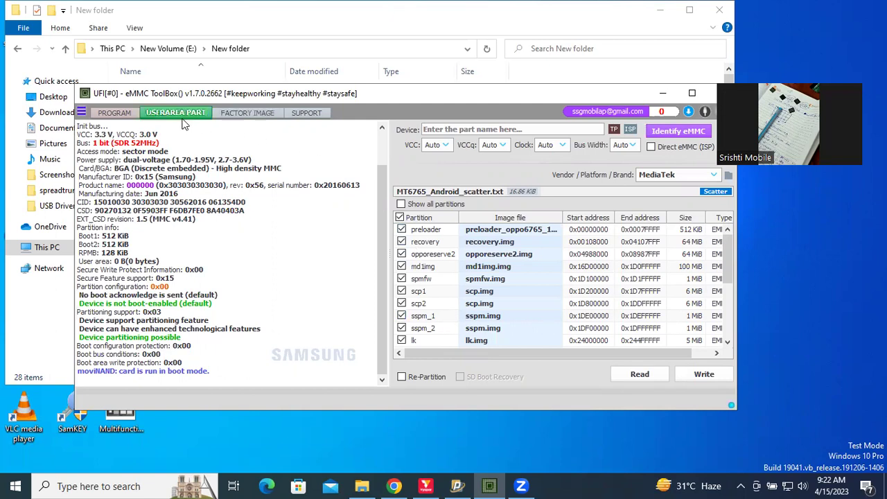
click(664, 129)
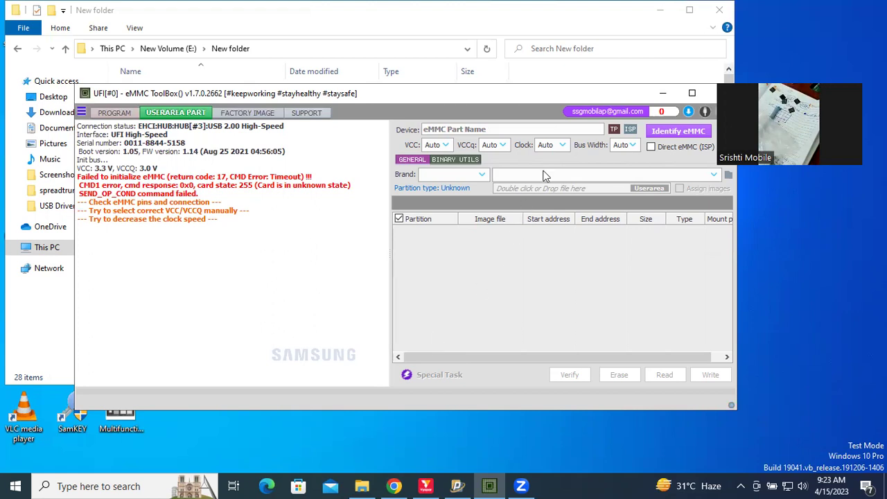
click(677, 132)
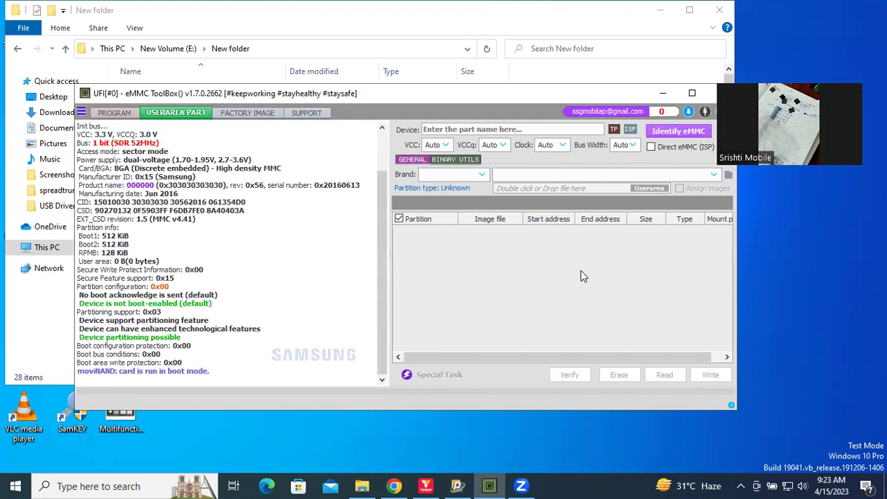
- Check the factory image view briefly, return to the user area and identify the eMMC to read its partition table
click(251, 113)
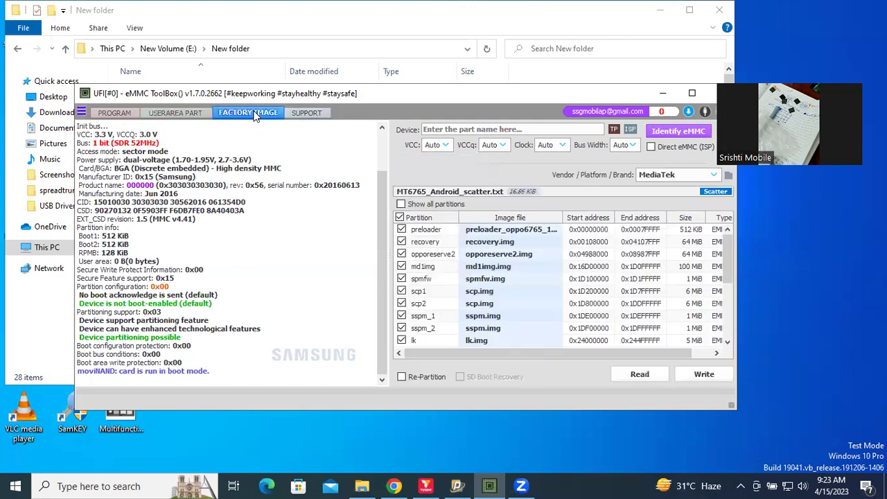
click(199, 113)
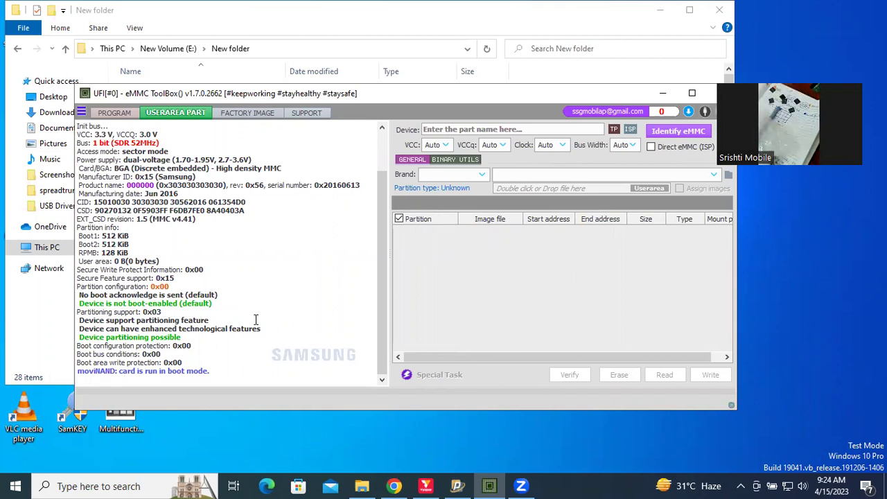
click(676, 131)
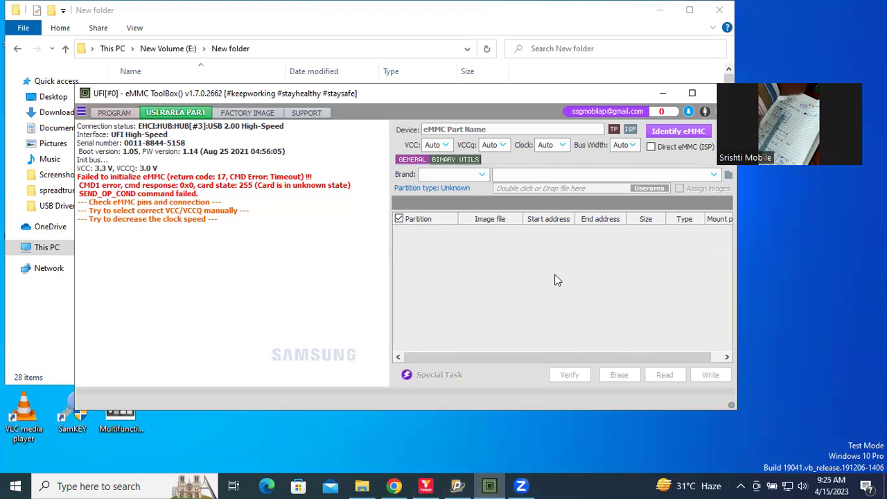
click(694, 133)
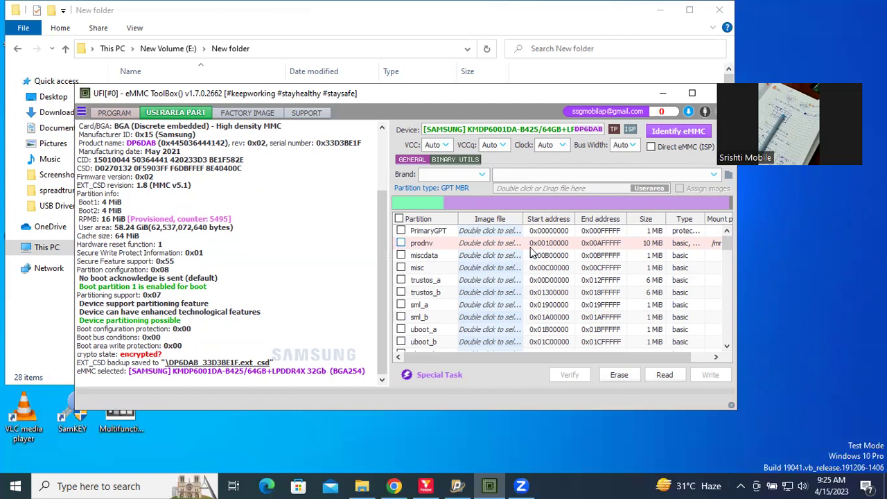
- Examine the user area partition table of the identified Samsung eMMC from PrimaryGPT through the vbmeta partitions
scroll(531, 253, down, 5)
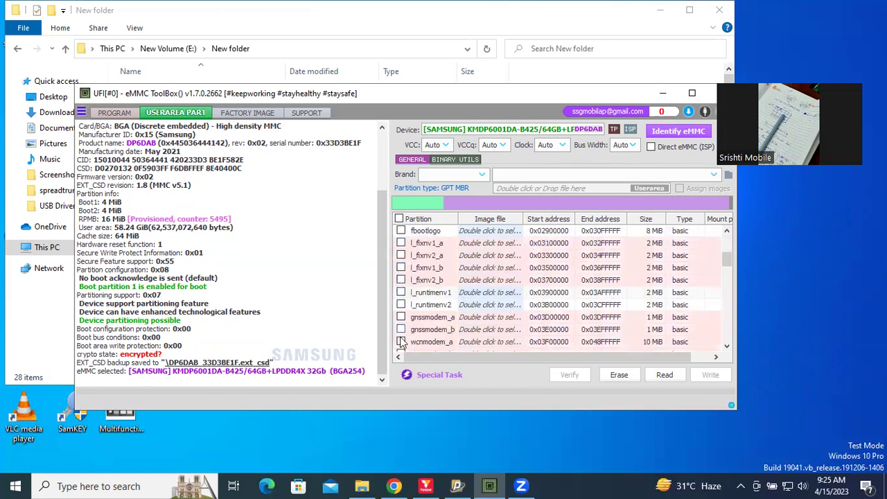
scroll(408, 343, down, 1)
scroll(409, 344, down, 2)
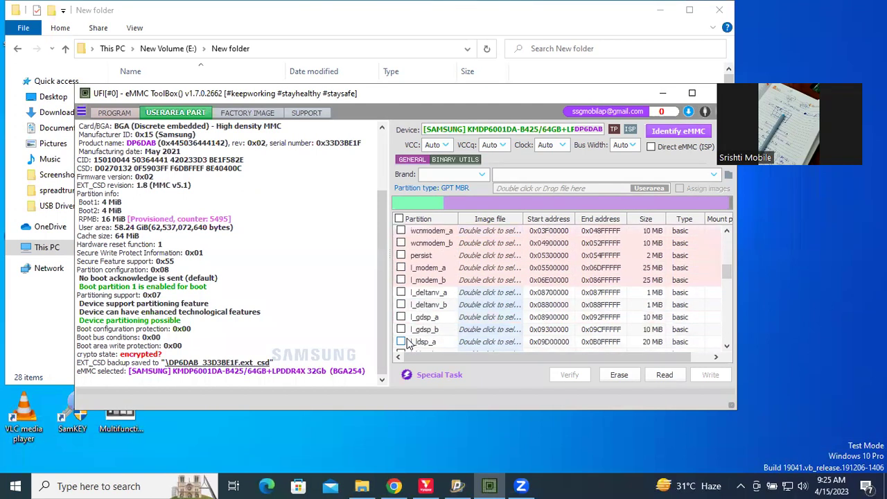
scroll(409, 344, down, 4)
scroll(409, 344, up, 4)
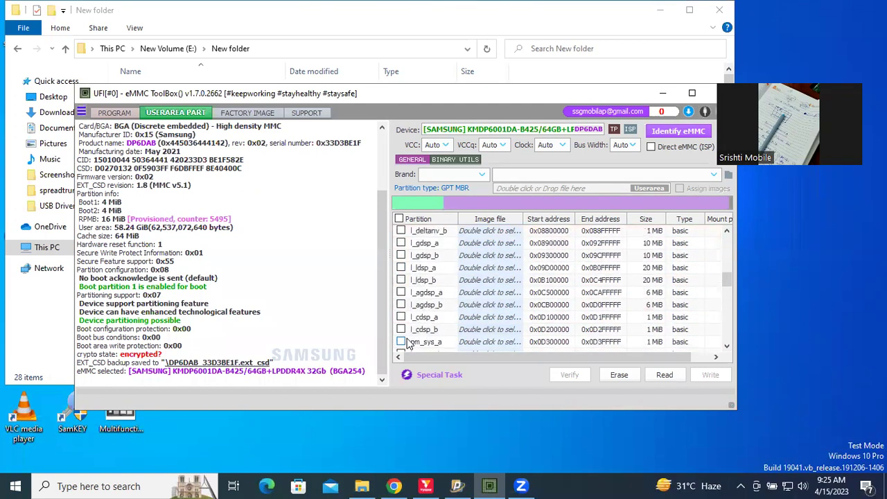
scroll(409, 344, down, 10)
scroll(409, 344, down, 5)
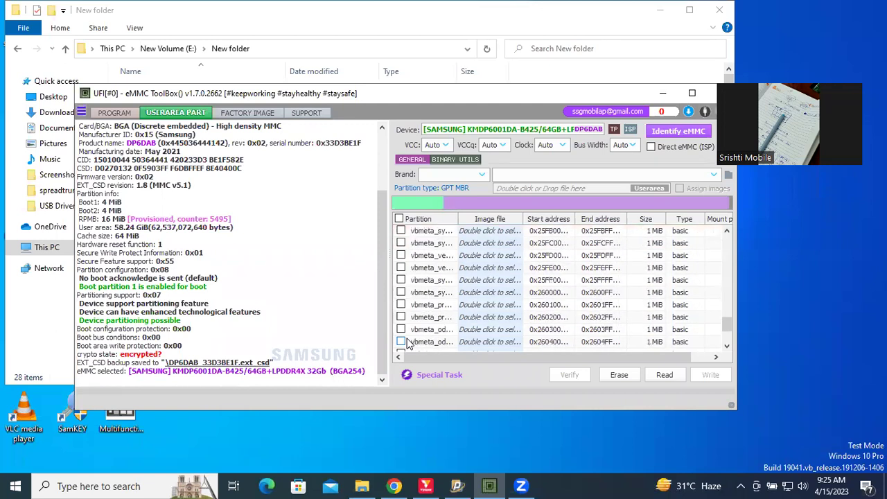
scroll(409, 345, up, 10)
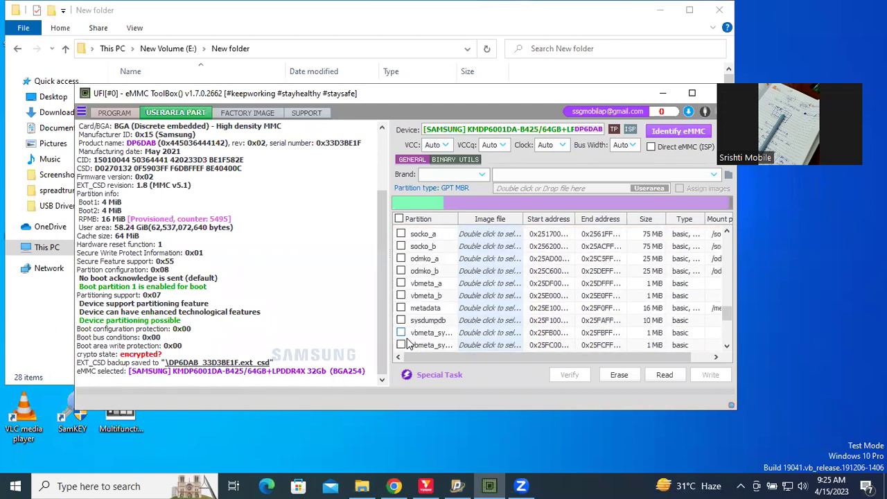
scroll(409, 345, up, 10)
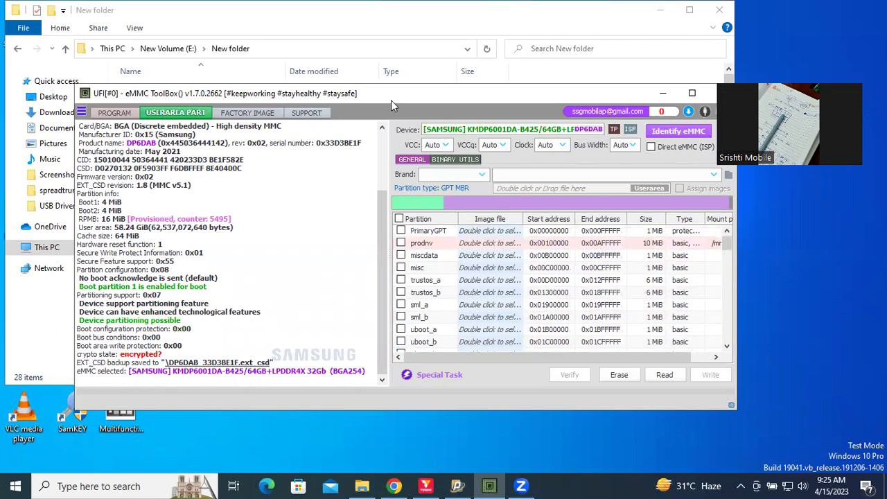
- Switch to the chip programming view and set the eMMC clock to 24 MHz
drag(386, 105, 361, 122)
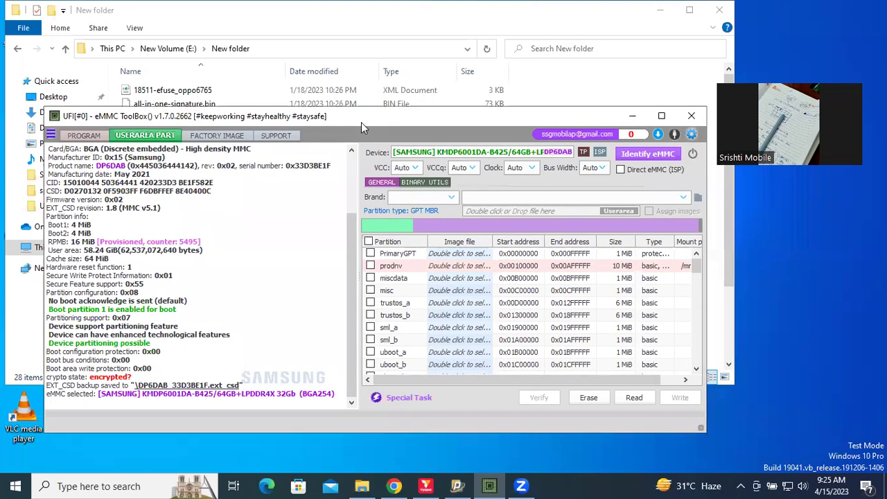
click(78, 137)
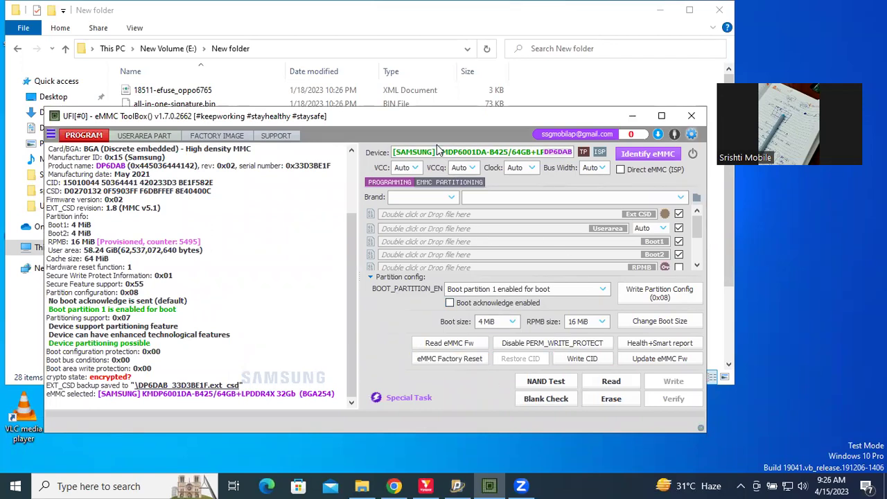
click(531, 169)
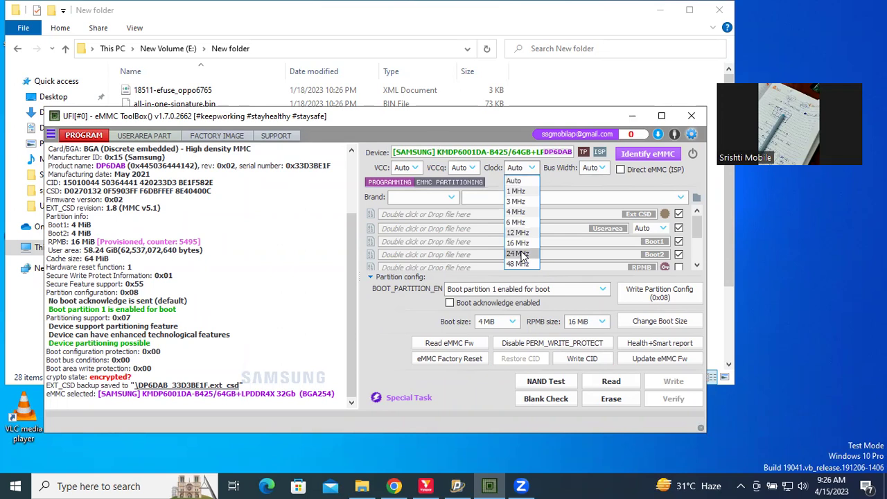
click(524, 253)
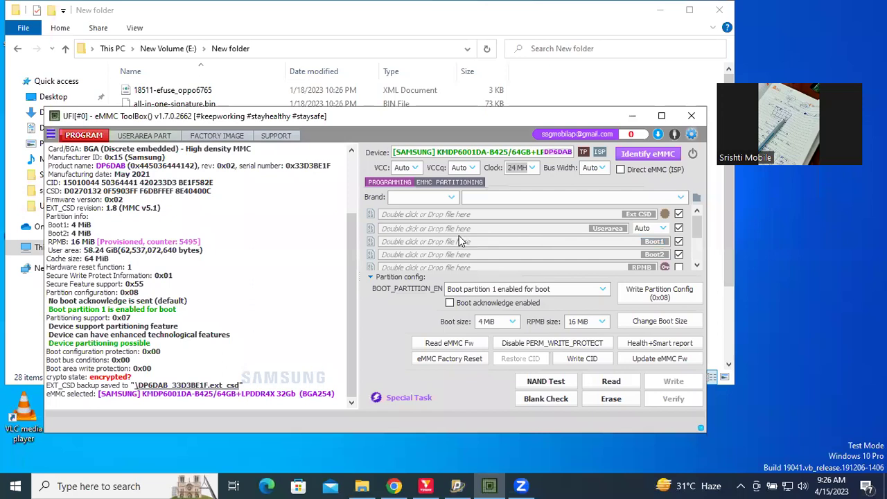
- Set the user area size to 256 MiB and read the Ext CSD, Boot1, Boot2 and user area from the chip
click(663, 229)
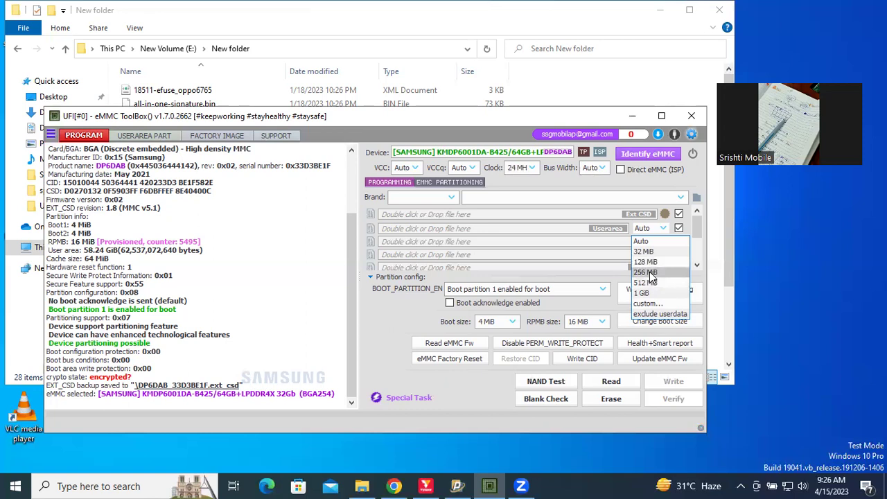
click(649, 272)
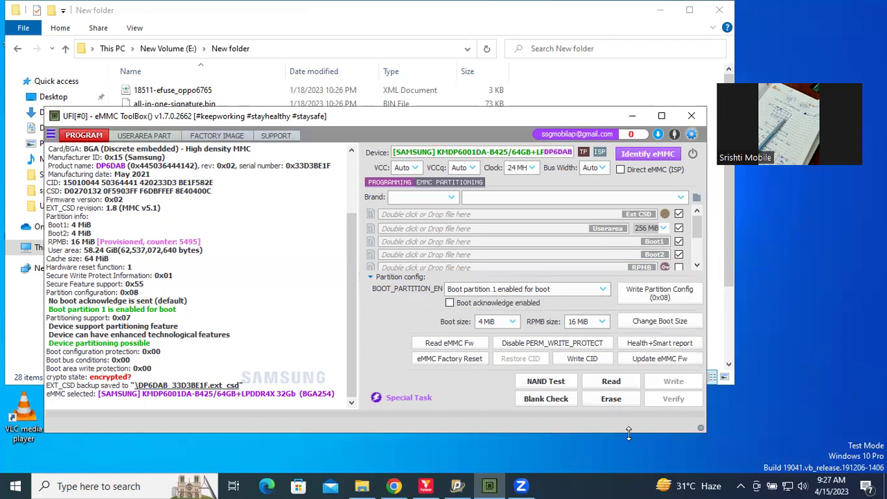
click(610, 386)
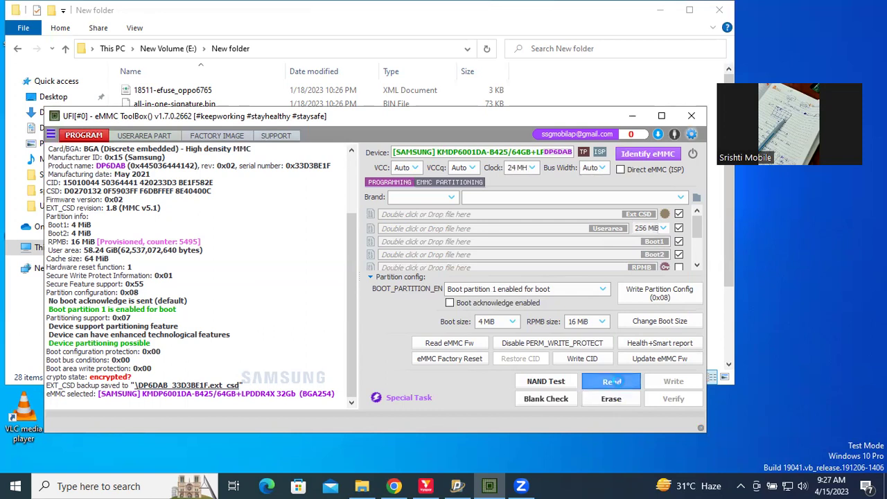
click(611, 382)
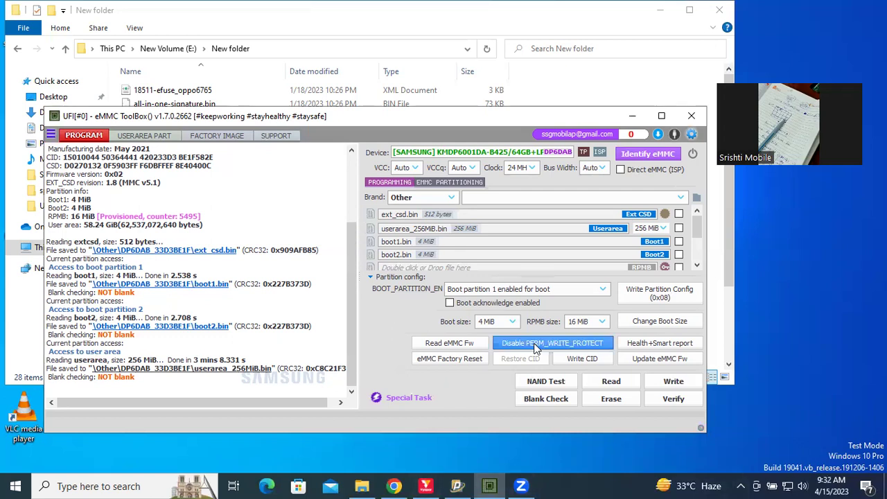
- In the user area partitions, select prodnv, l_fixnv1_a, l_fixnv2_a, l_fixnv1_b, l_fixnv2_b, gnssmodem_a, gnssmodem_b and wcnmodem_a
click(161, 136)
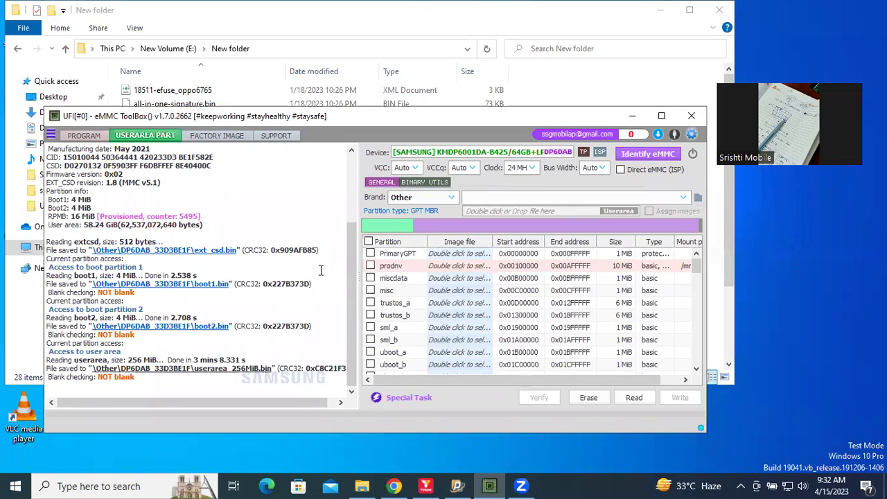
click(370, 265)
scroll(386, 329, down, 5)
click(370, 265)
click(370, 278)
click(370, 291)
click(370, 303)
click(370, 340)
click(370, 352)
click(370, 364)
- Add the wcnmodem_b, persist, l_modem_a and l_modem_b partitions to the selection
scroll(373, 347, down, 2)
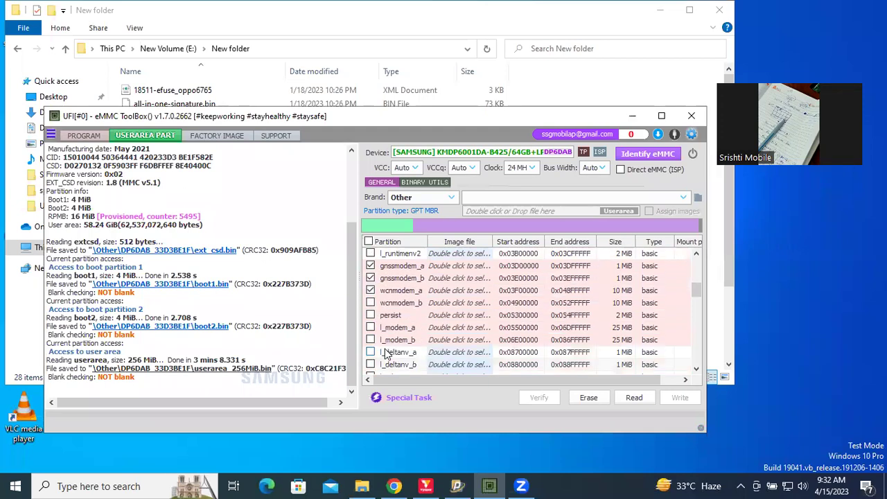
click(371, 304)
click(371, 315)
click(371, 328)
click(371, 339)
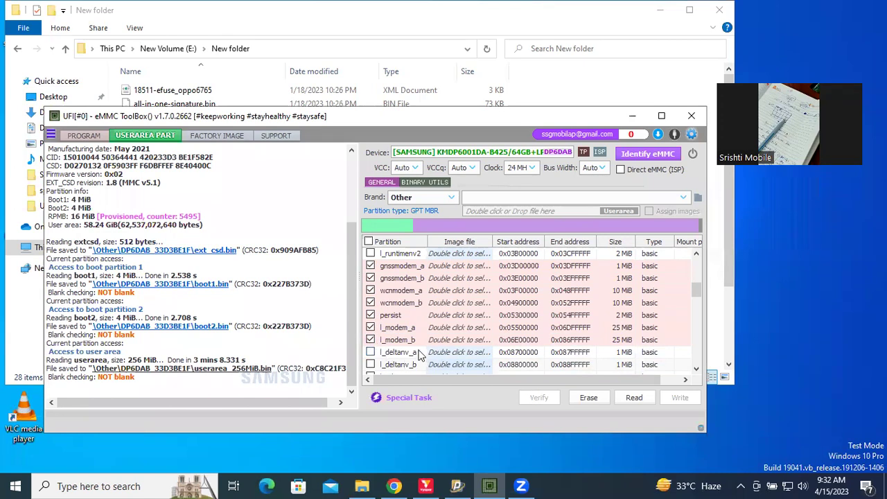
- Check the rest of the partition list down to userdata and start reading the selected partitions from the chip
scroll(418, 355, down, 5)
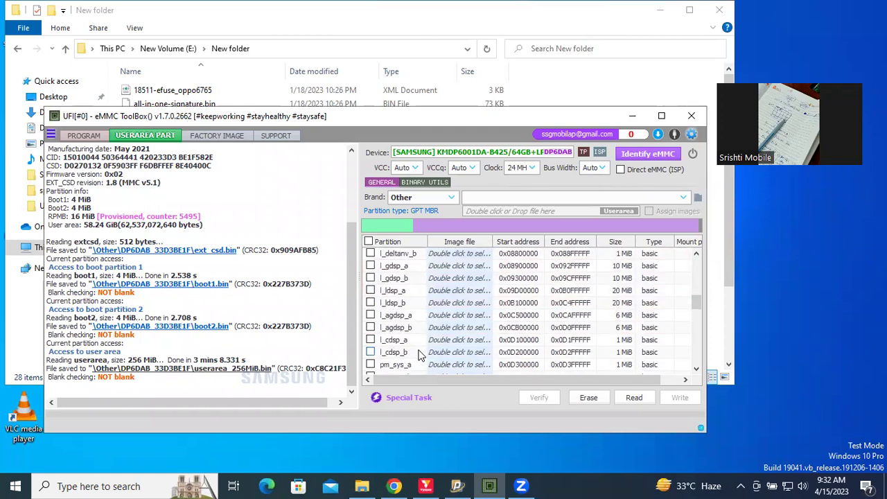
scroll(418, 354, up, 4)
scroll(418, 355, down, 2)
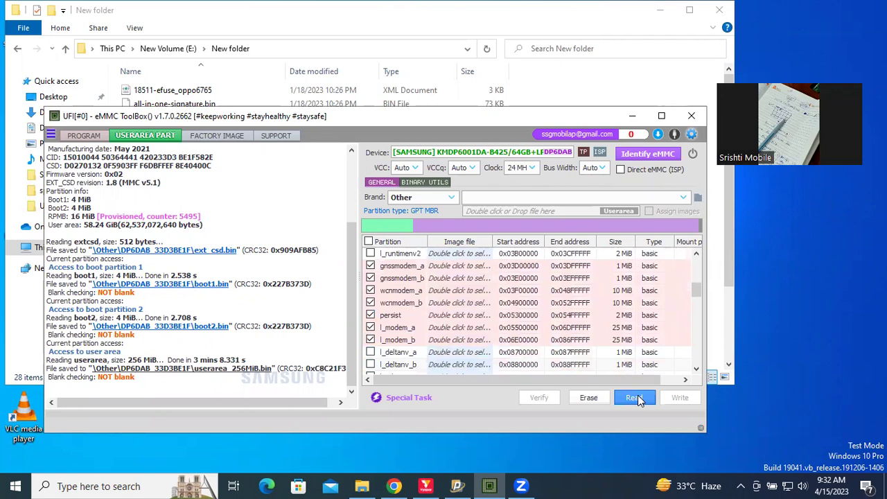
scroll(509, 339, down, 10)
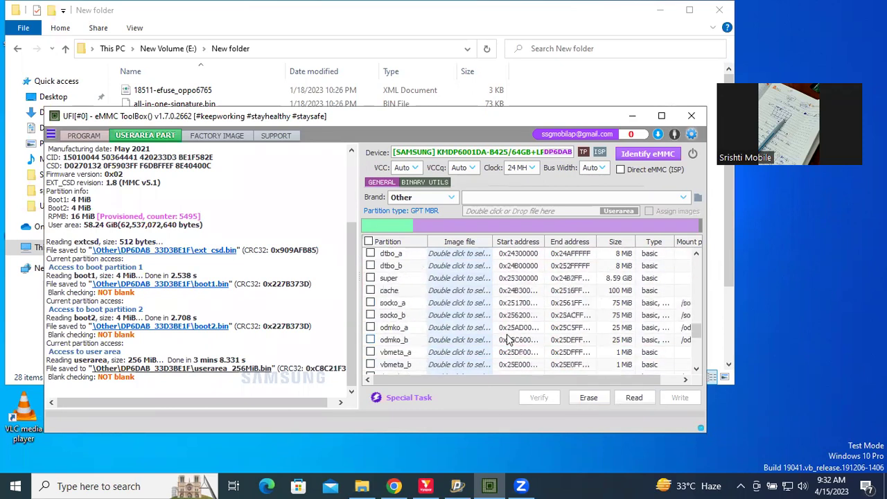
scroll(510, 339, down, 4)
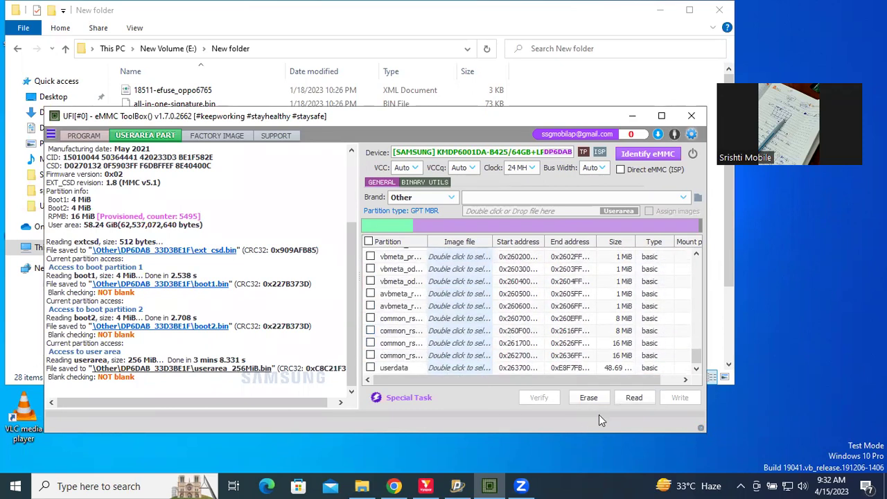
click(632, 399)
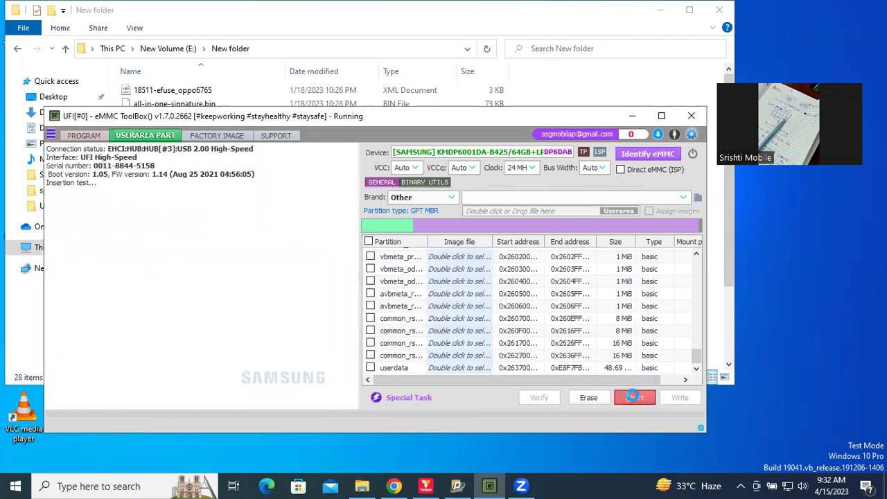